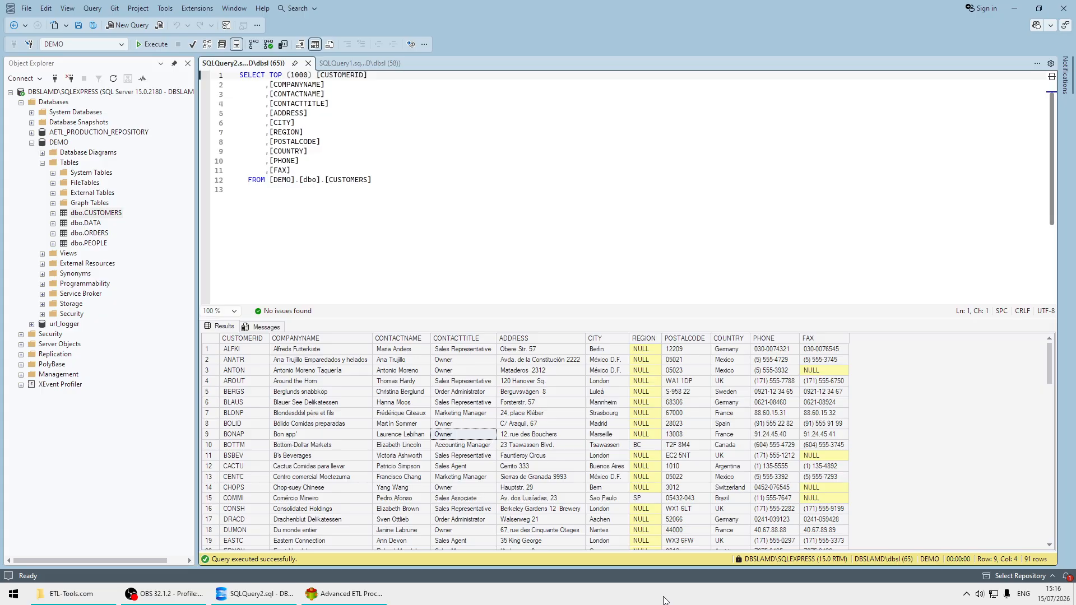
Step: Switch to Advanced ETL Processor and browse the CUSTOMERS table through the Demo project's SQL Server connection, leaving the connection unchanged
{"action": "left_click", "coordinate": [370, 598]}
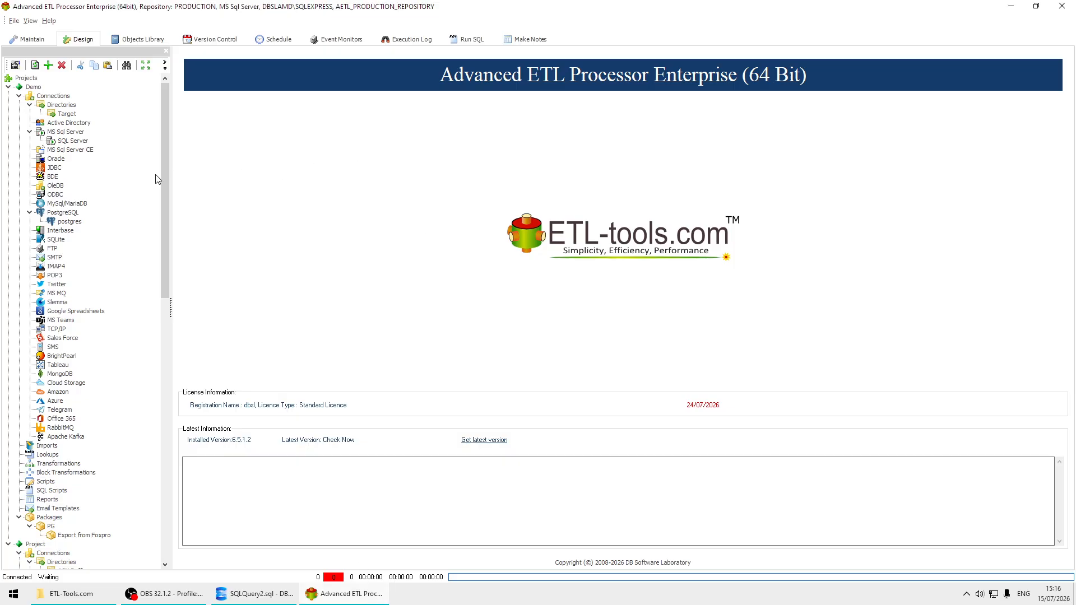
{"action": "left_click", "coordinate": [72, 144]}
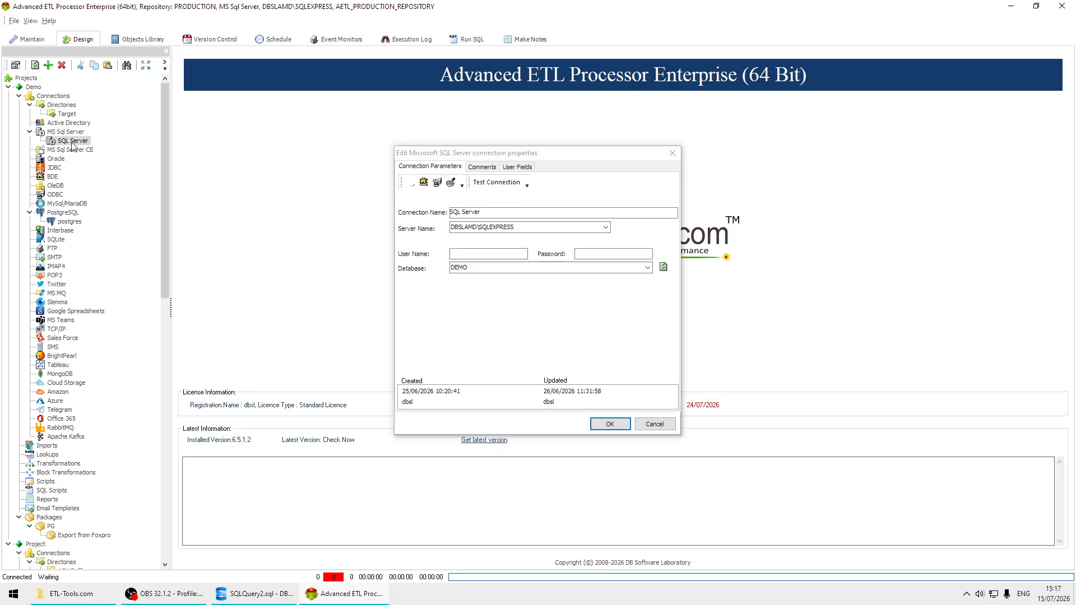
{"action": "left_click", "coordinate": [454, 183]}
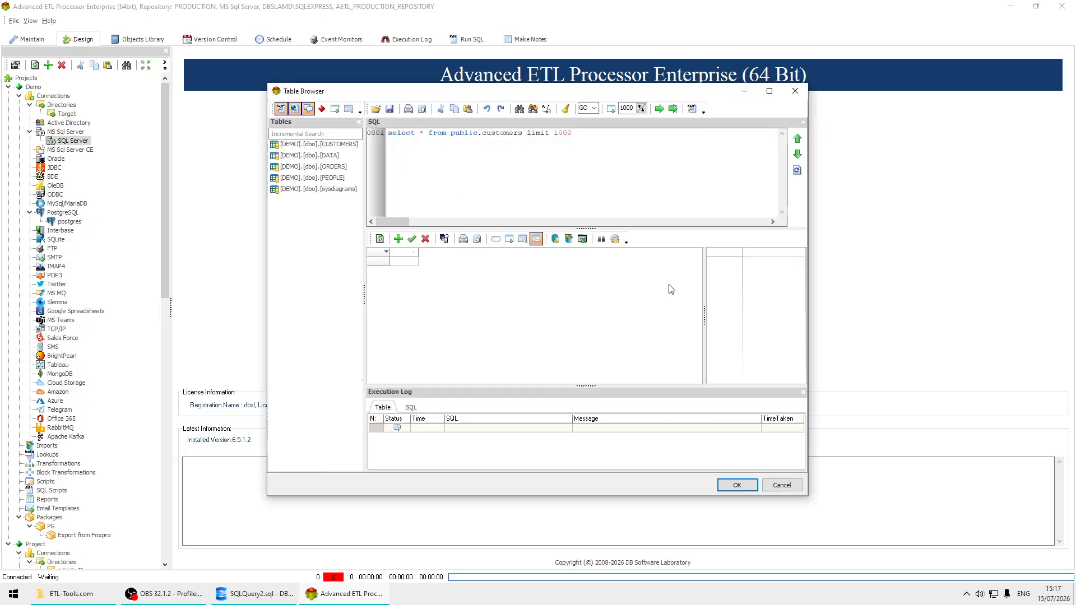
{"action": "left_click", "coordinate": [336, 145]}
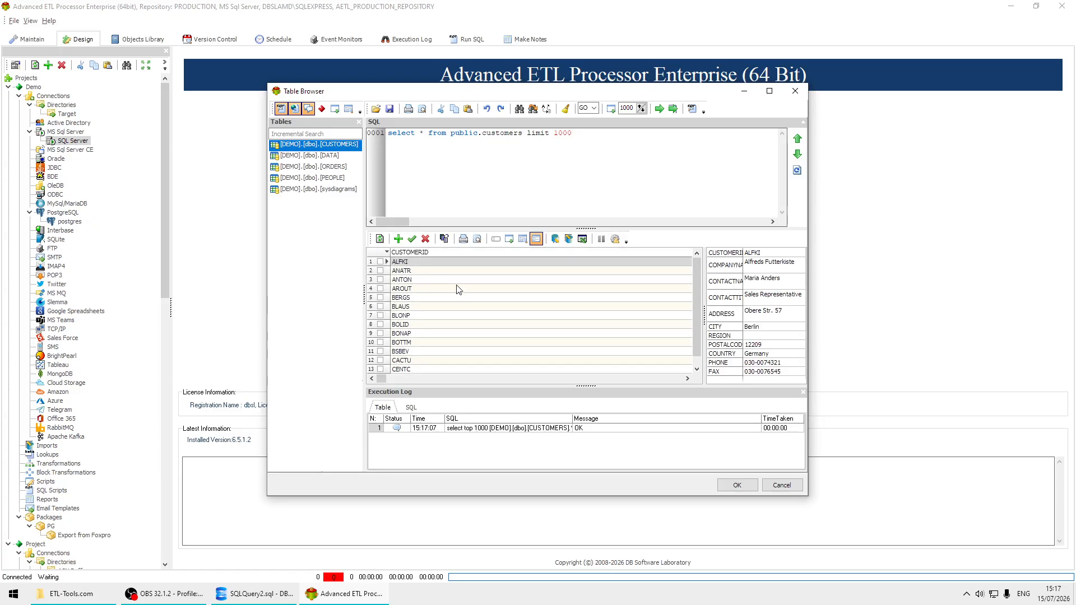
{"action": "left_click", "coordinate": [458, 290]}
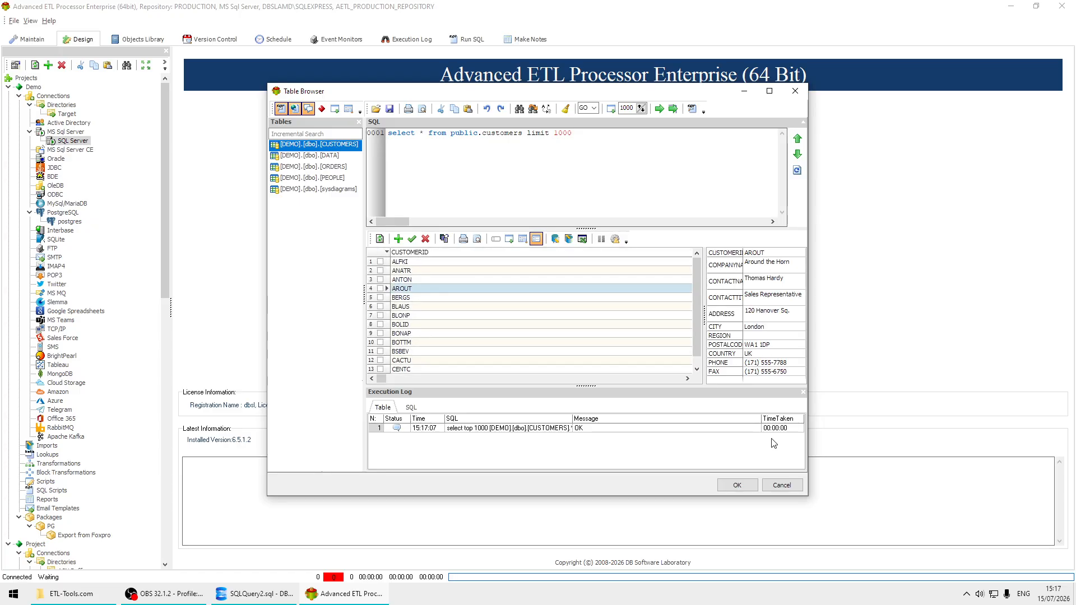
{"action": "left_click", "coordinate": [789, 489]}
{"action": "left_click", "coordinate": [667, 426]}
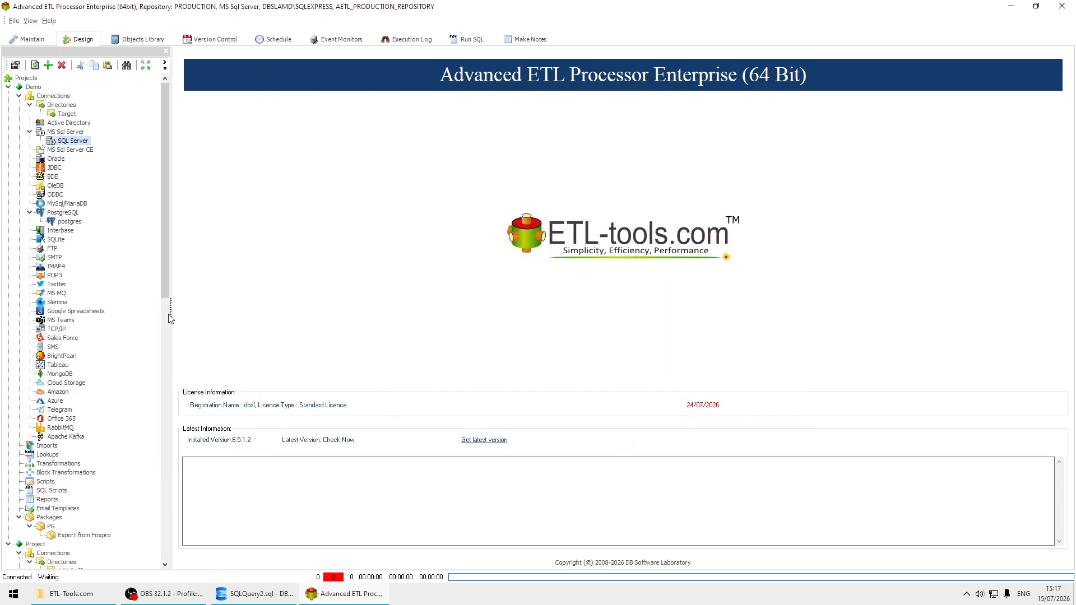
Step: Browse the public.customers table through the postgres connection and close its properties without changes
{"action": "double_click", "coordinate": [70, 222]}
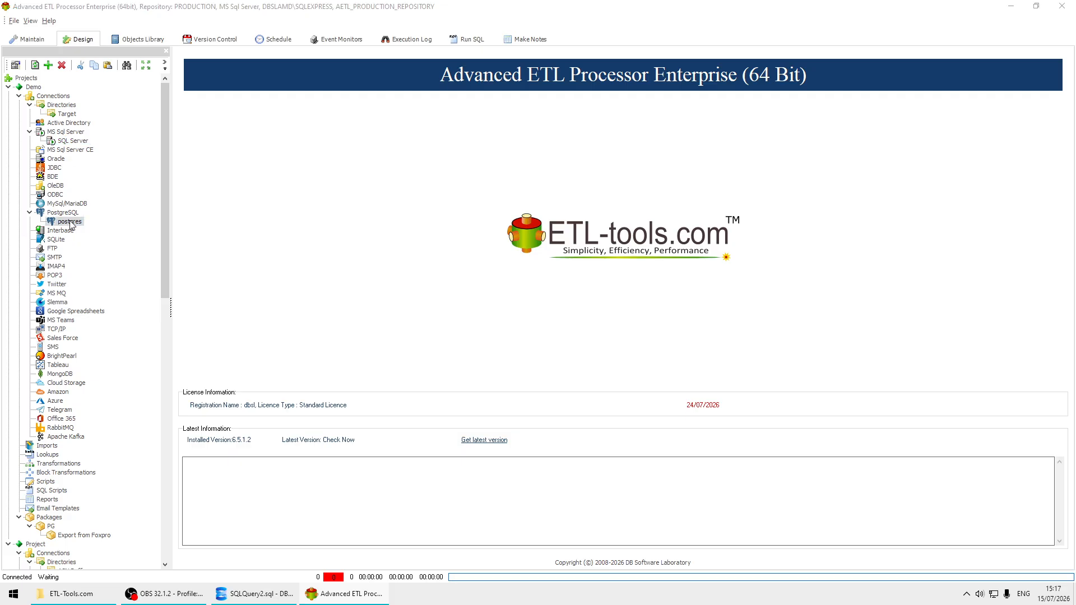
{"action": "left_click", "coordinate": [450, 181]}
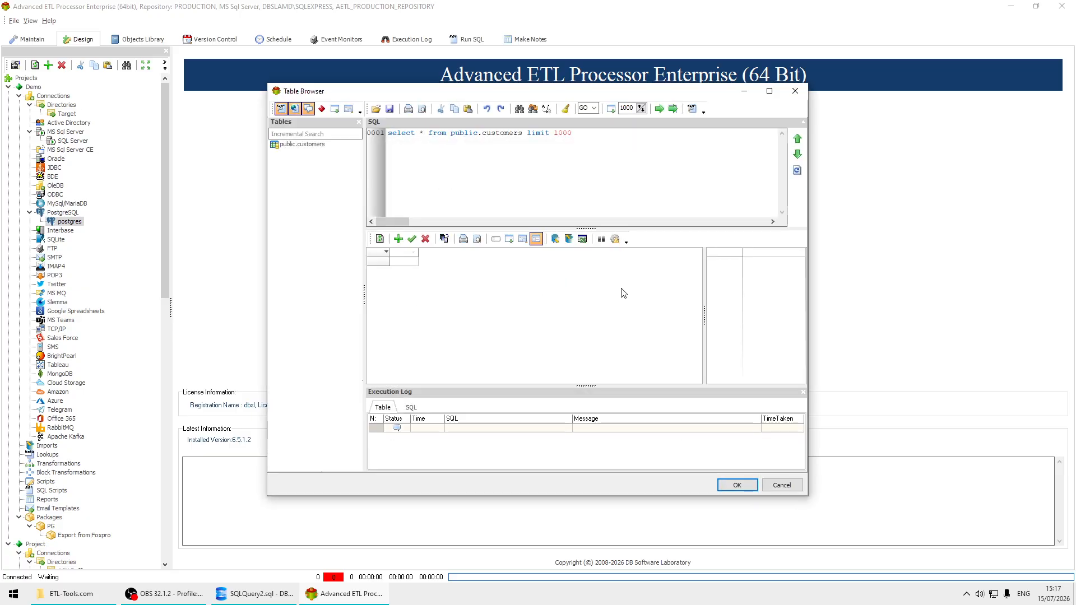
{"action": "left_click", "coordinate": [297, 134]}
{"action": "left_click", "coordinate": [311, 146]}
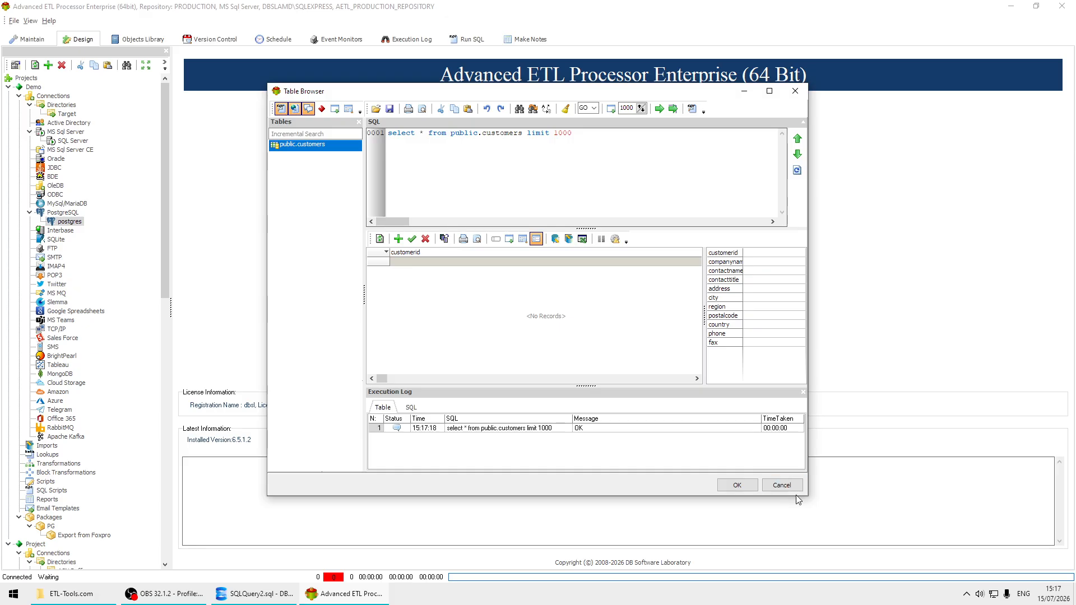
{"action": "left_click", "coordinate": [780, 485]}
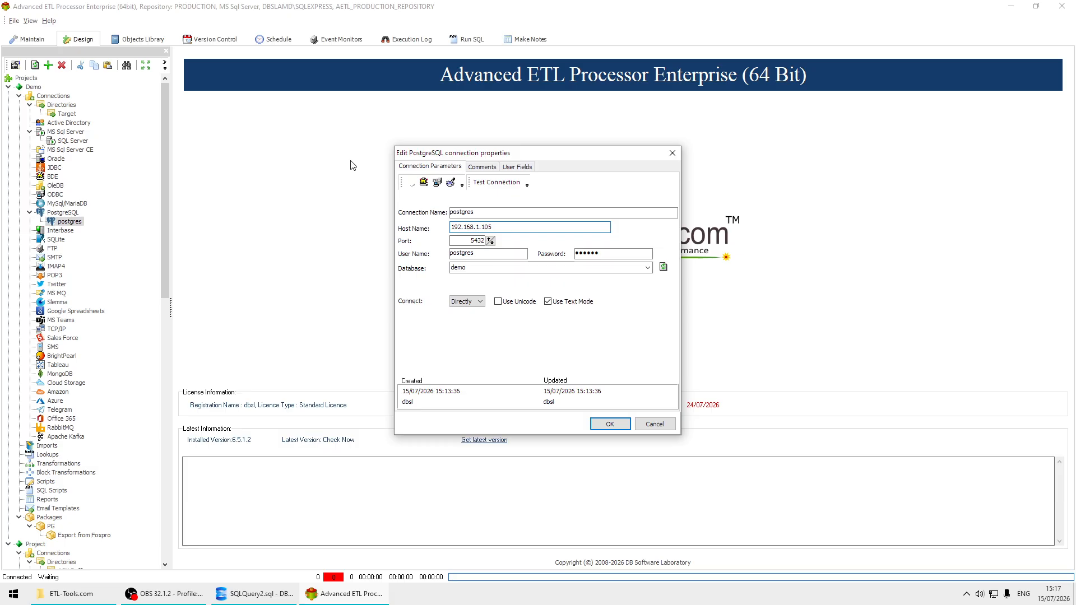
{"action": "left_click", "coordinate": [655, 427]}
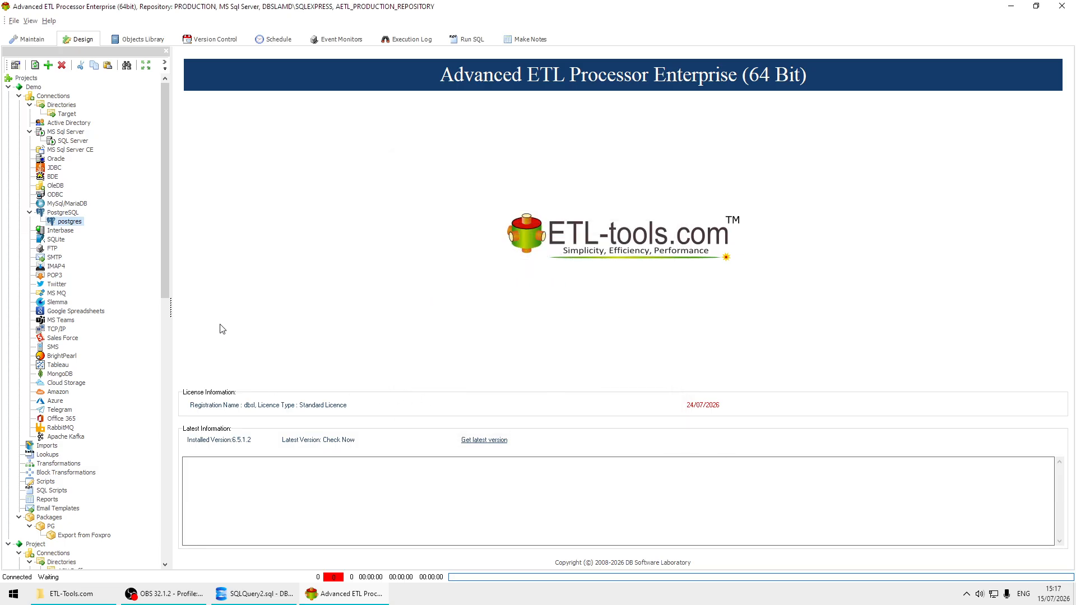
Step: Create a new import group named ISG under the Demo project's Imports
{"action": "left_click_drag", "start_coordinate": [171, 320], "coordinate": [232, 319]}
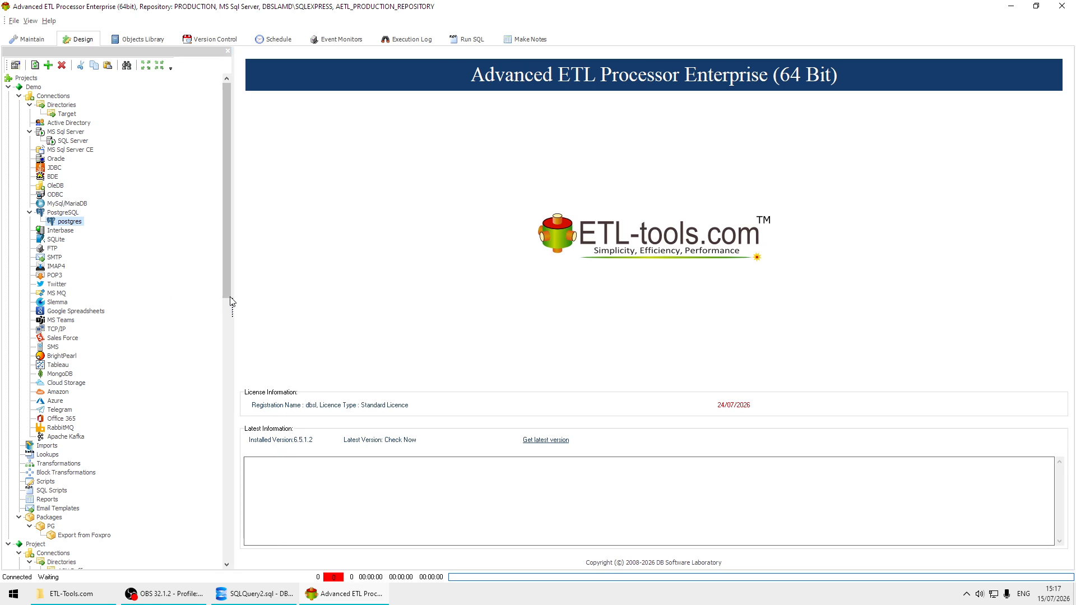
{"action": "left_click_drag", "start_coordinate": [227, 279], "coordinate": [221, 320]}
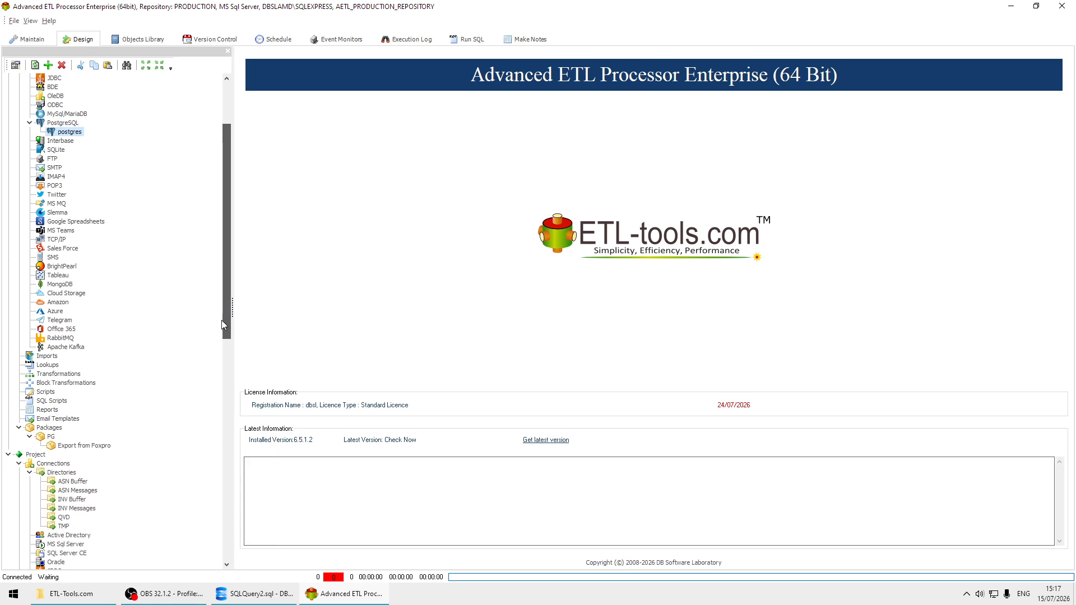
{"action": "left_click", "coordinate": [59, 358]}
{"action": "right_click", "coordinate": [59, 358]}
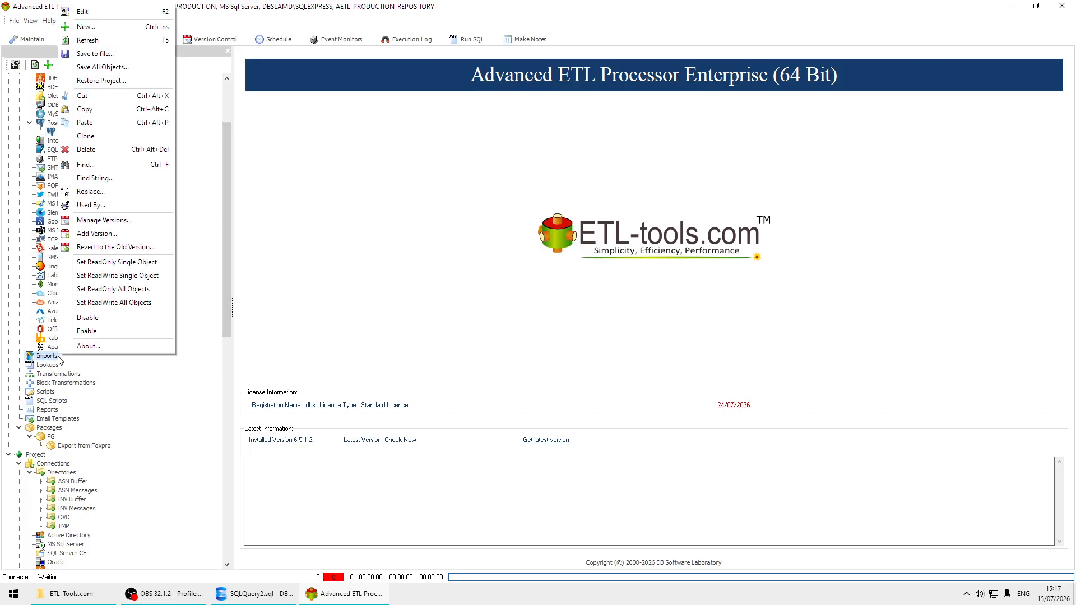
{"action": "left_click", "coordinate": [133, 27]}
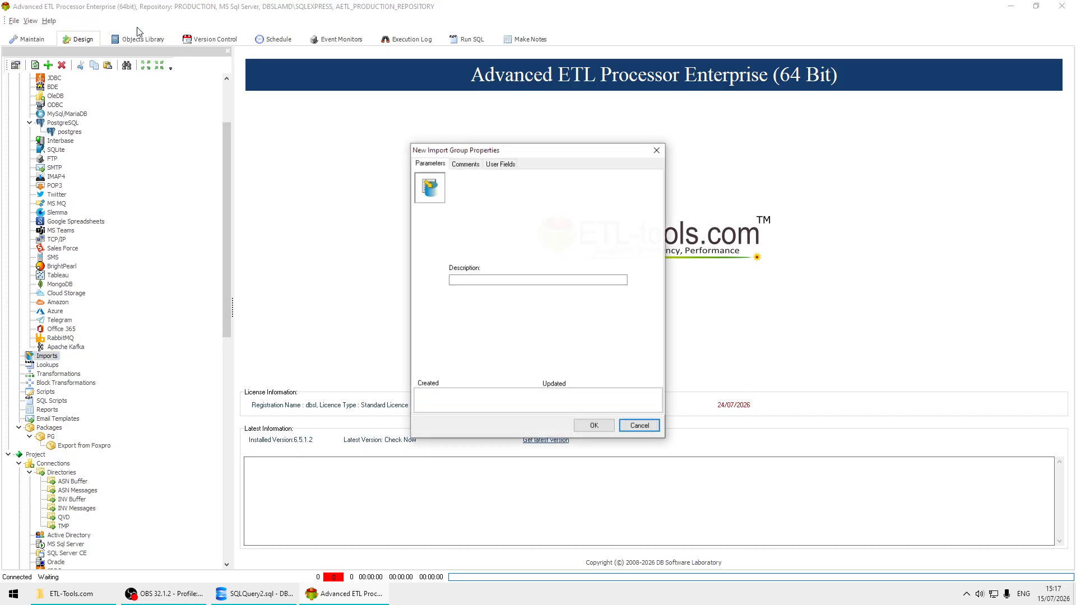
{"action": "left_click", "coordinate": [501, 279]}
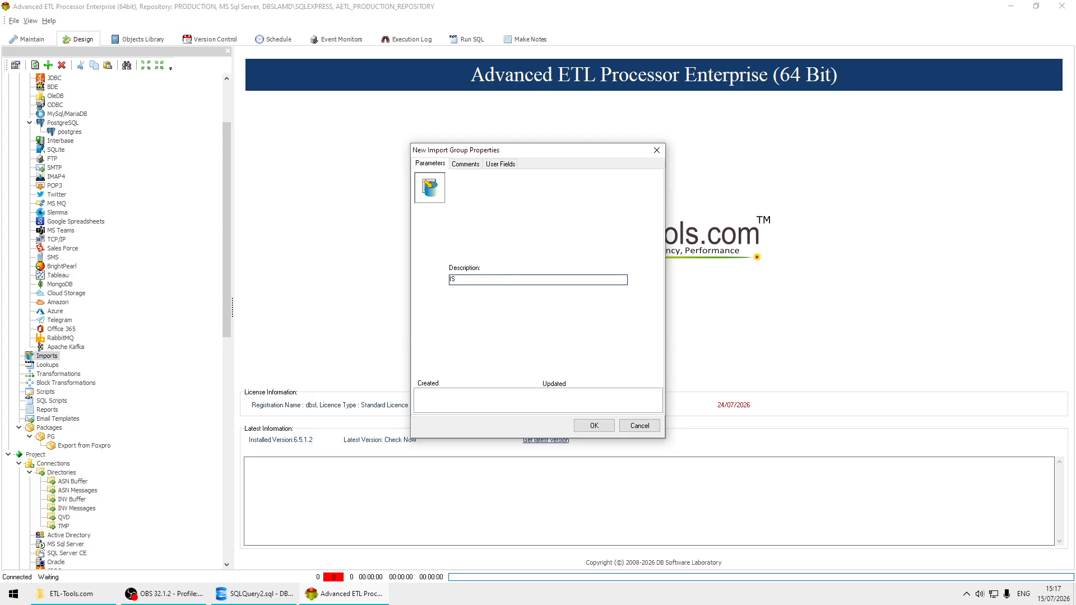
{"action": "left_click", "coordinate": [594, 426]}
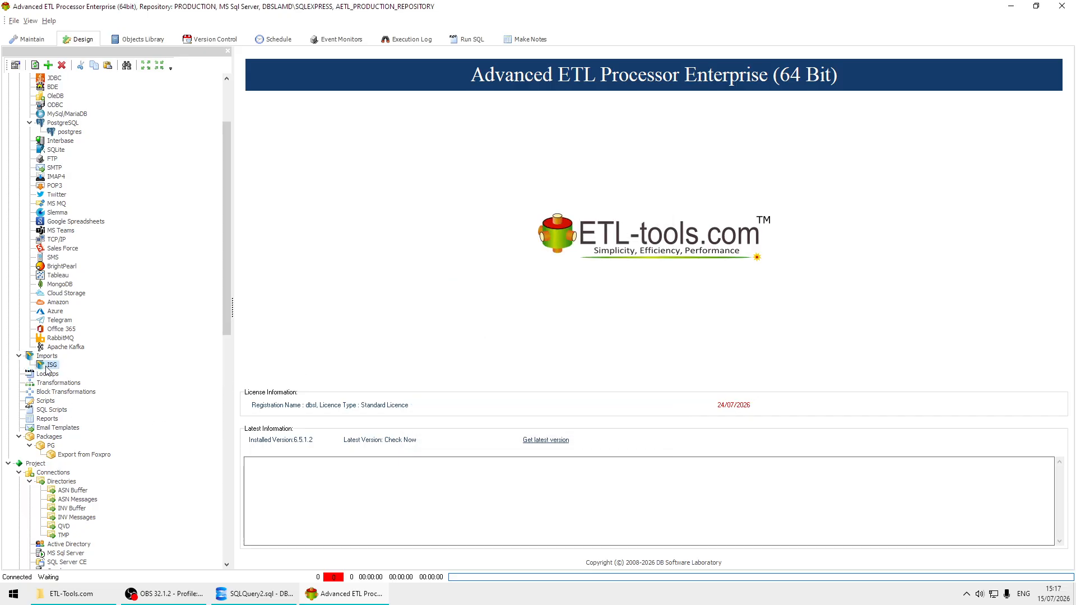
Step: Start a new import script in the ISG group with the description Copy Data
{"action": "right_click", "coordinate": [57, 369]}
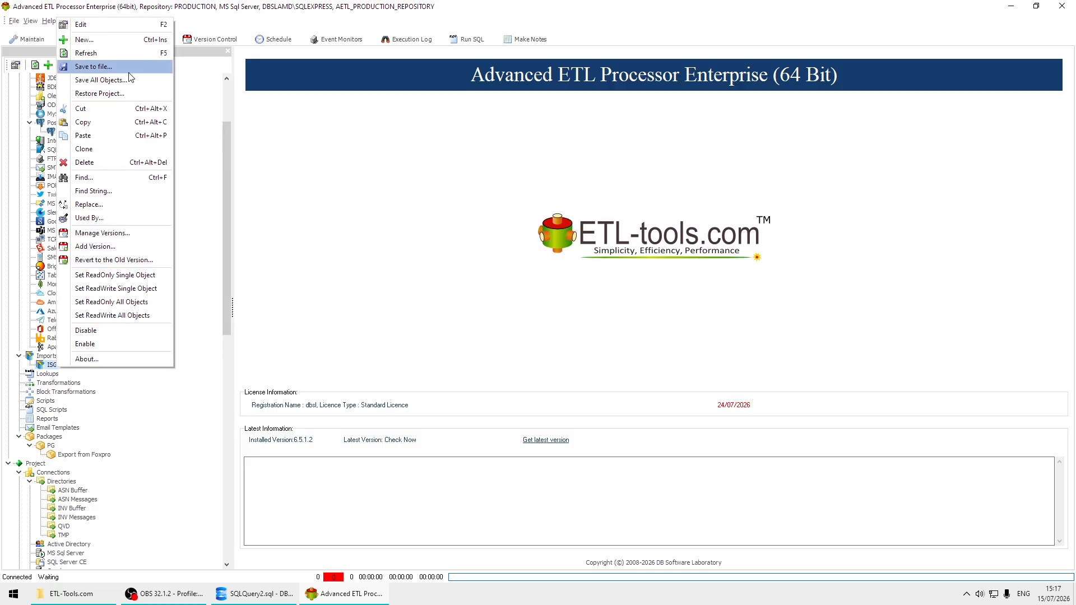
{"action": "left_click", "coordinate": [151, 45]}
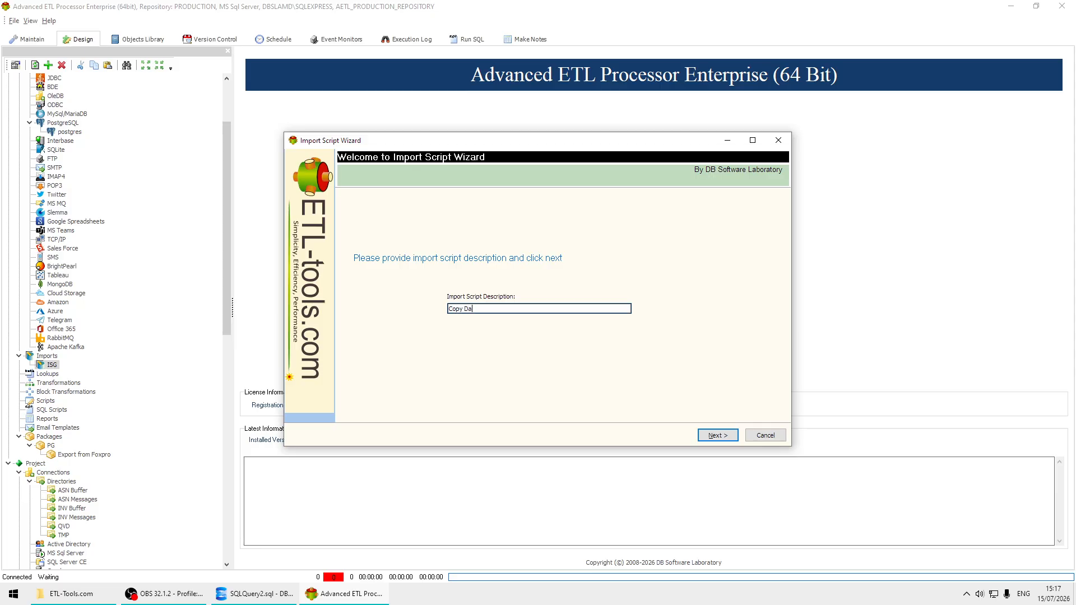
{"action": "left_click", "coordinate": [717, 436]}
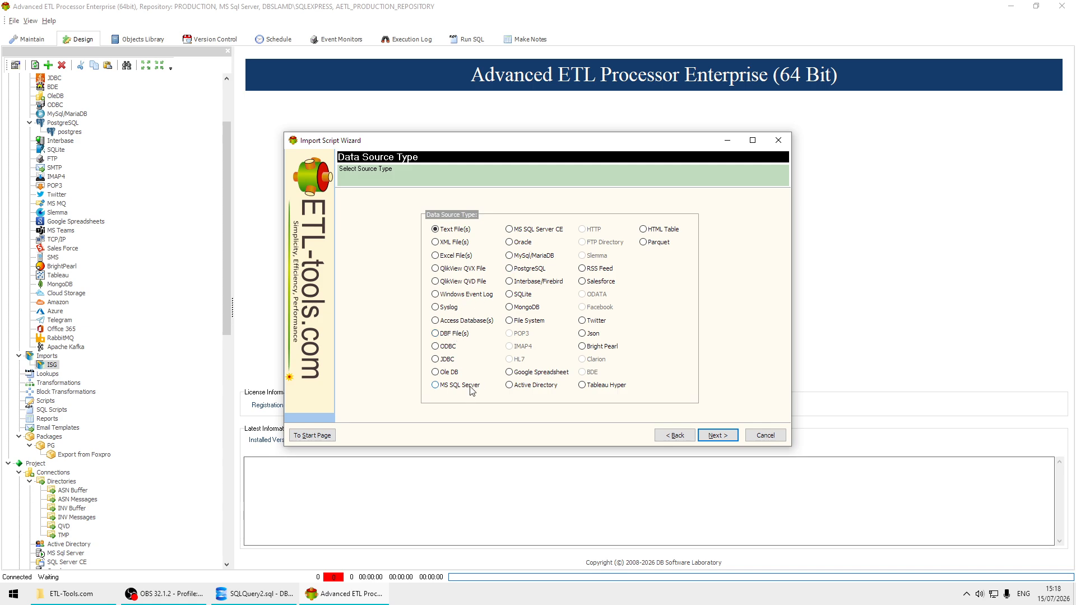
Step: Set the data source type to MS SQL Server and pick the SQL Server connection, listing only the current project's connections
{"action": "left_click", "coordinate": [436, 385]}
{"action": "left_click", "coordinate": [717, 436]}
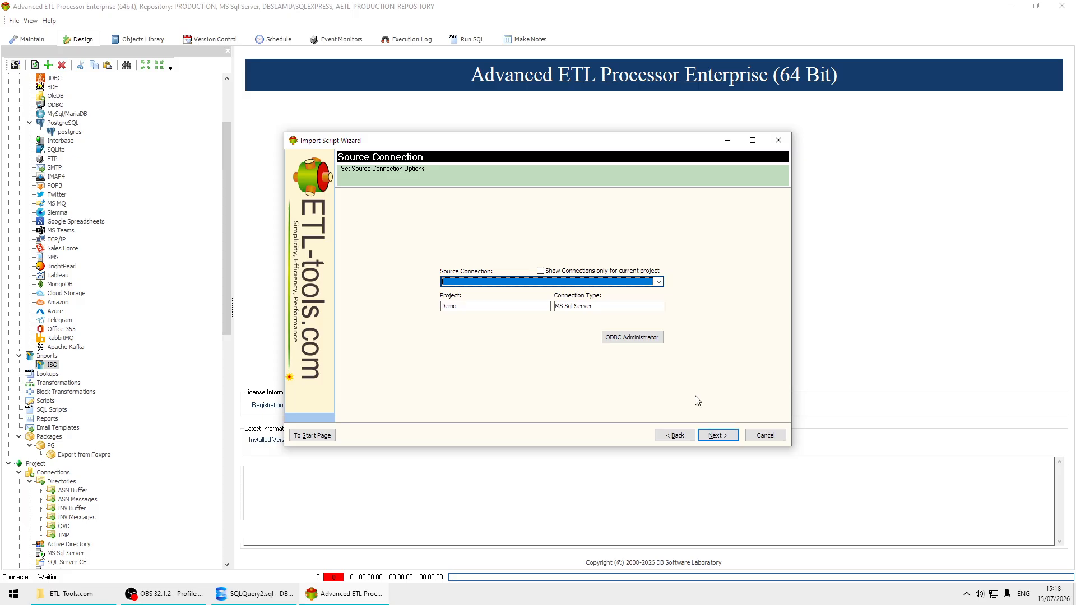
{"action": "left_click", "coordinate": [591, 272]}
{"action": "left_click", "coordinate": [659, 282]}
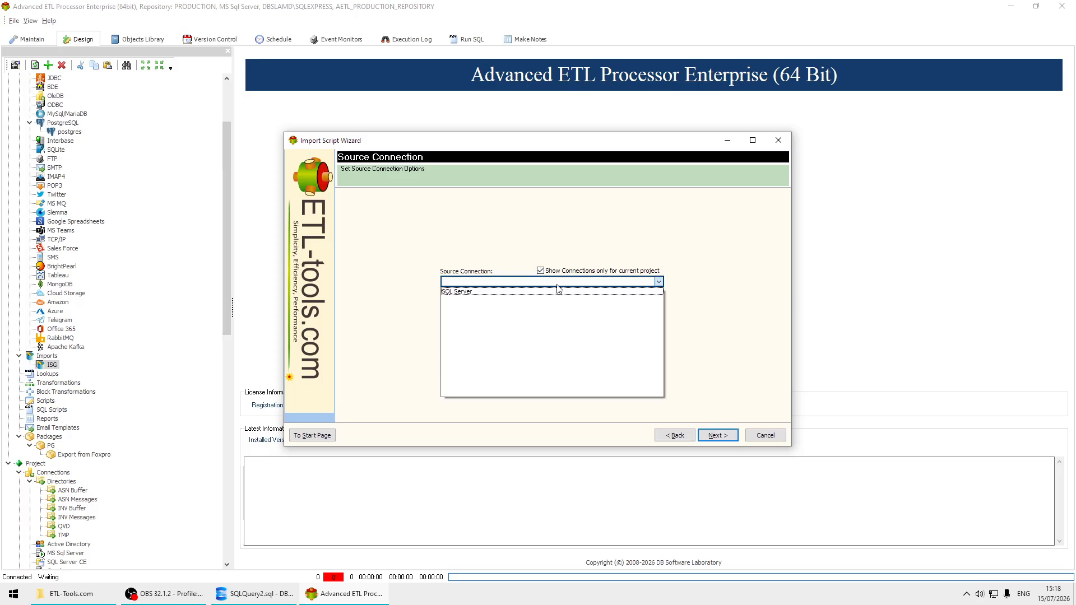
{"action": "left_click", "coordinate": [488, 292]}
{"action": "left_click", "coordinate": [713, 436]}
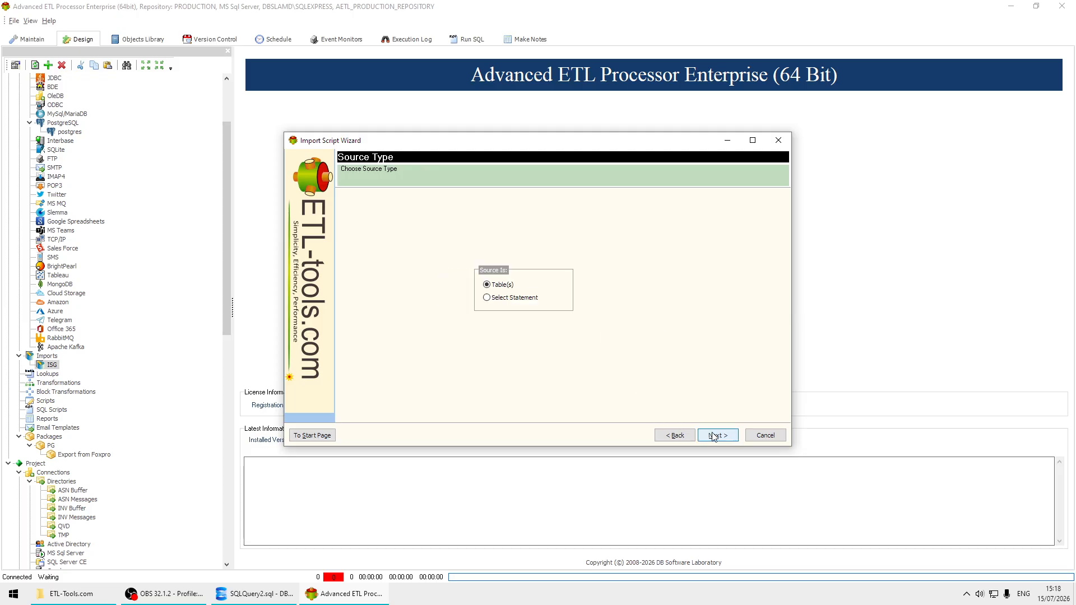
Step: Use tables as the source and add [DEMO].[dbo].[CUSTOMERS] to the source tables
{"action": "left_click", "coordinate": [714, 436]}
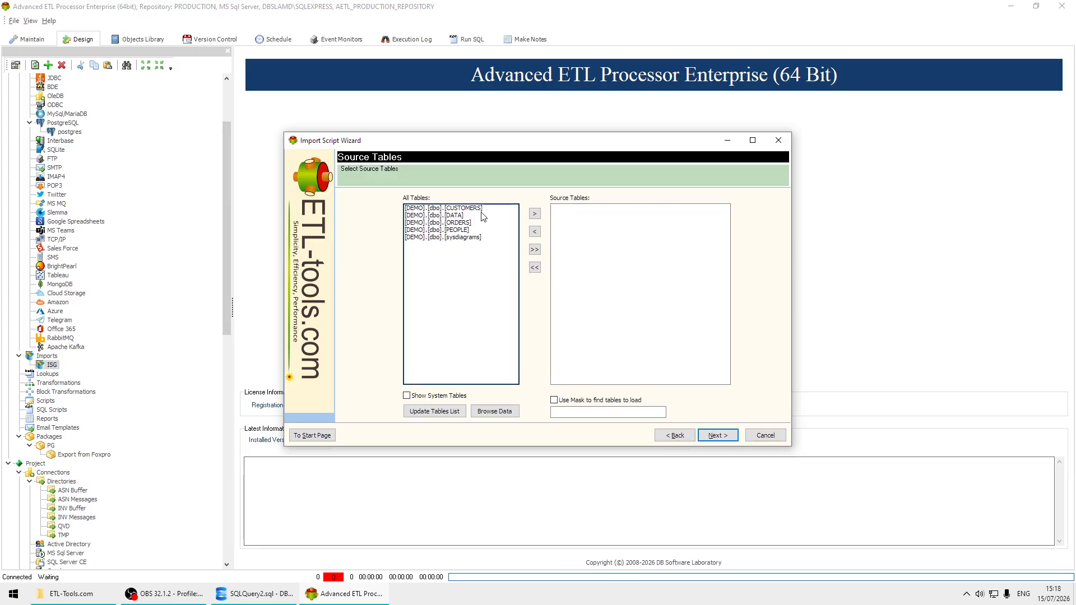
{"action": "double_click", "coordinate": [474, 210]}
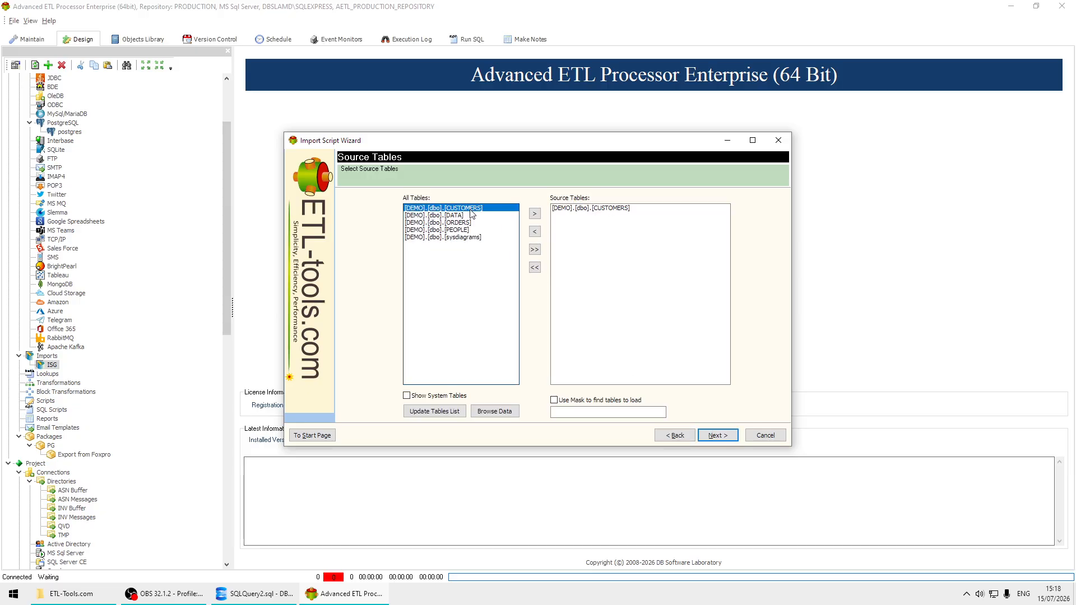
{"action": "left_click", "coordinate": [719, 439]}
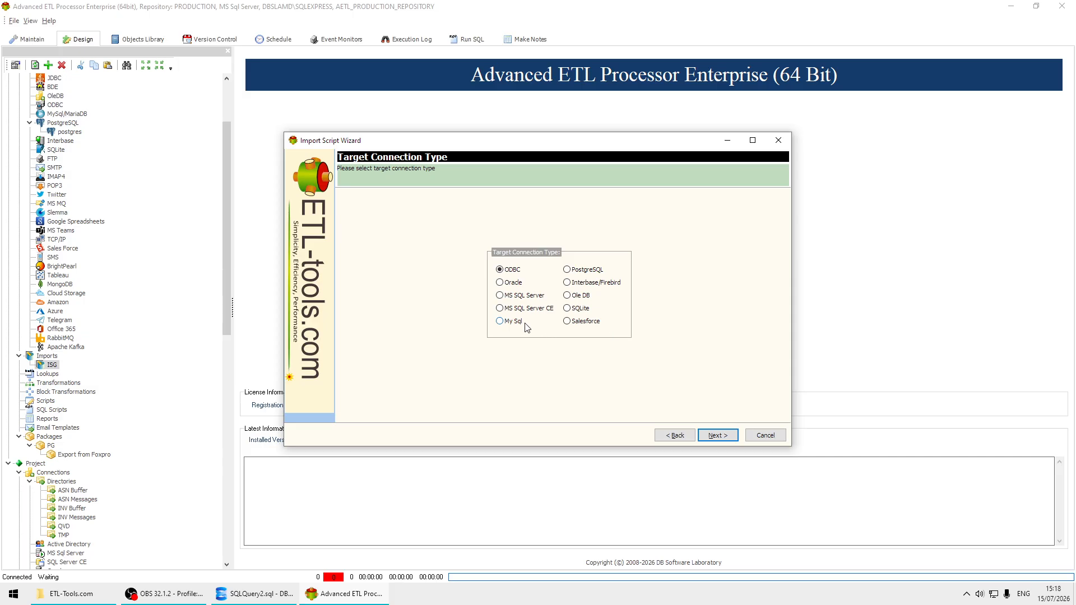
Step: Set the target connection type to PostgreSQL and pick the postgres connection, listing only the current project's connections
{"action": "left_click", "coordinate": [598, 271]}
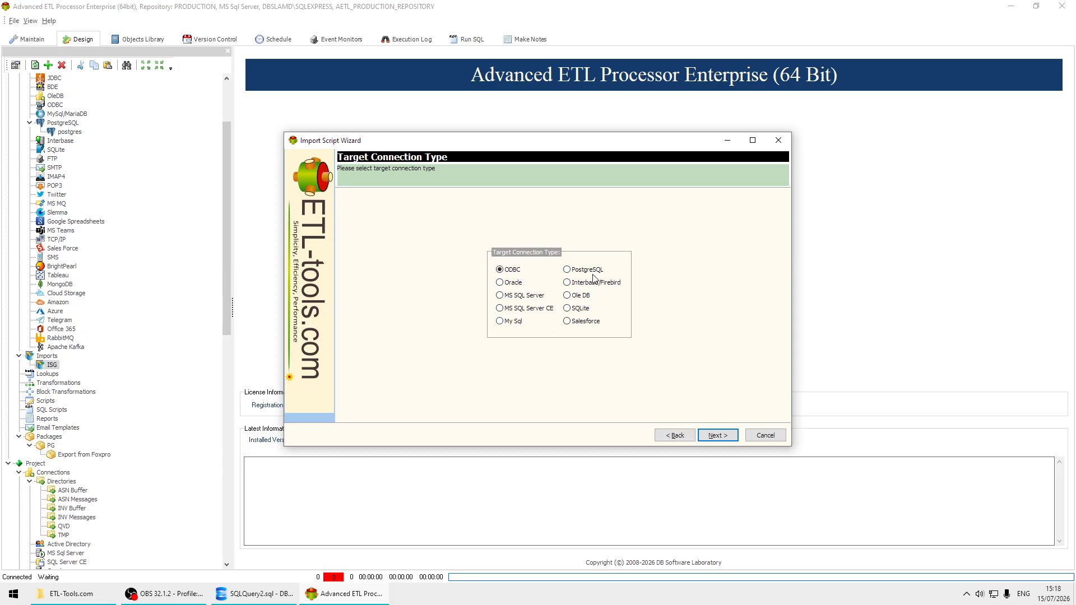
{"action": "left_click", "coordinate": [723, 440]}
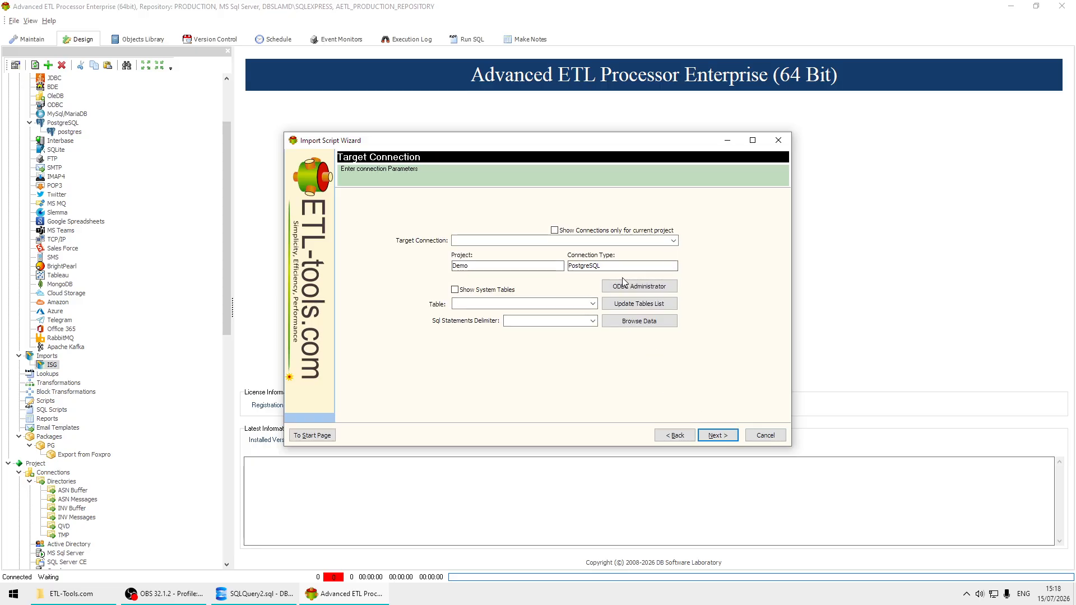
{"action": "left_click", "coordinate": [507, 290]}
{"action": "left_click", "coordinate": [611, 231]}
{"action": "left_click", "coordinate": [674, 241]}
{"action": "left_click", "coordinate": [542, 251]}
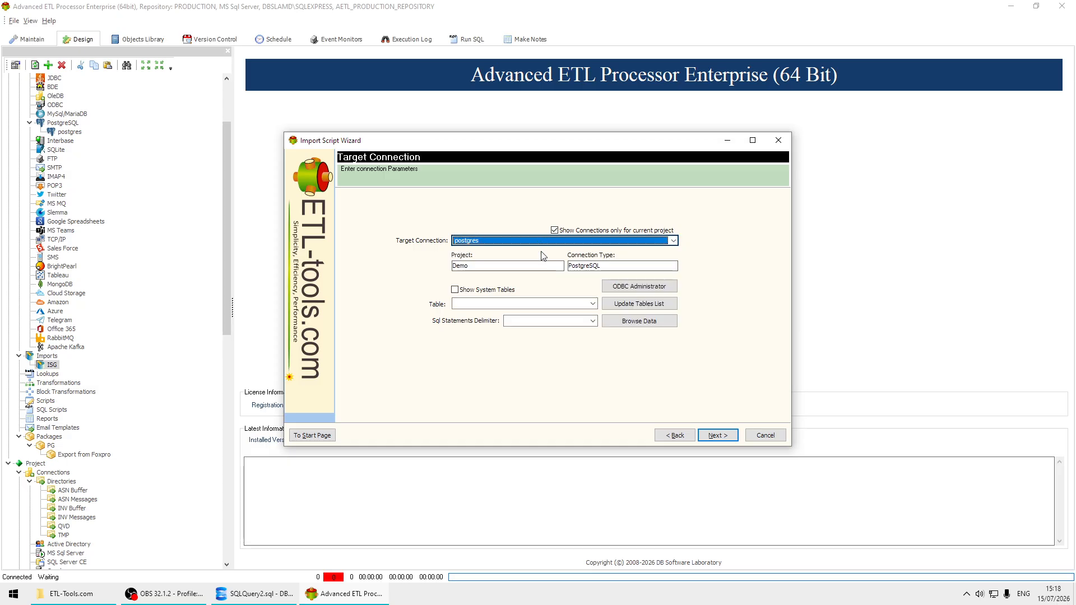
Step: Select public.customers as the target table, copy its name, and accept Add Records as the transformation type
{"action": "left_click", "coordinate": [592, 307]}
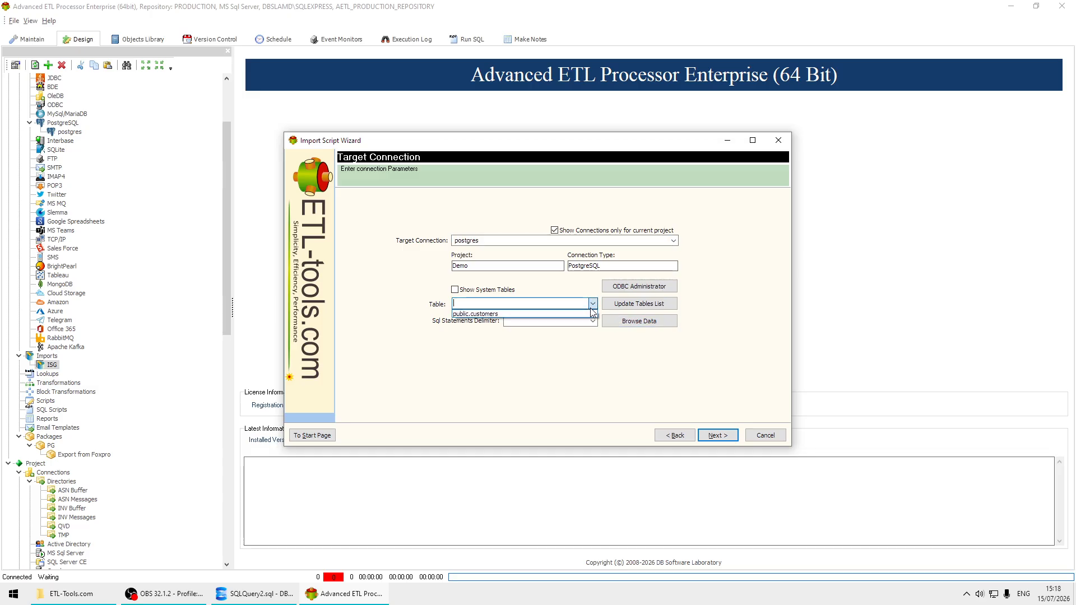
{"action": "left_click", "coordinate": [534, 314]}
{"action": "key", "text": "ctrl+c"}
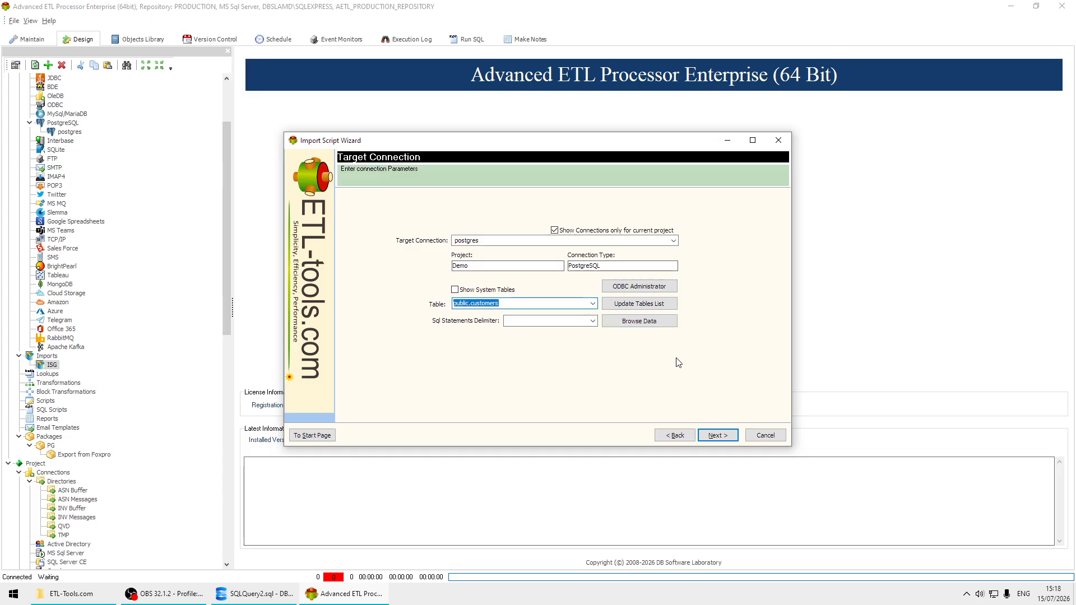
{"action": "left_click", "coordinate": [718, 435]}
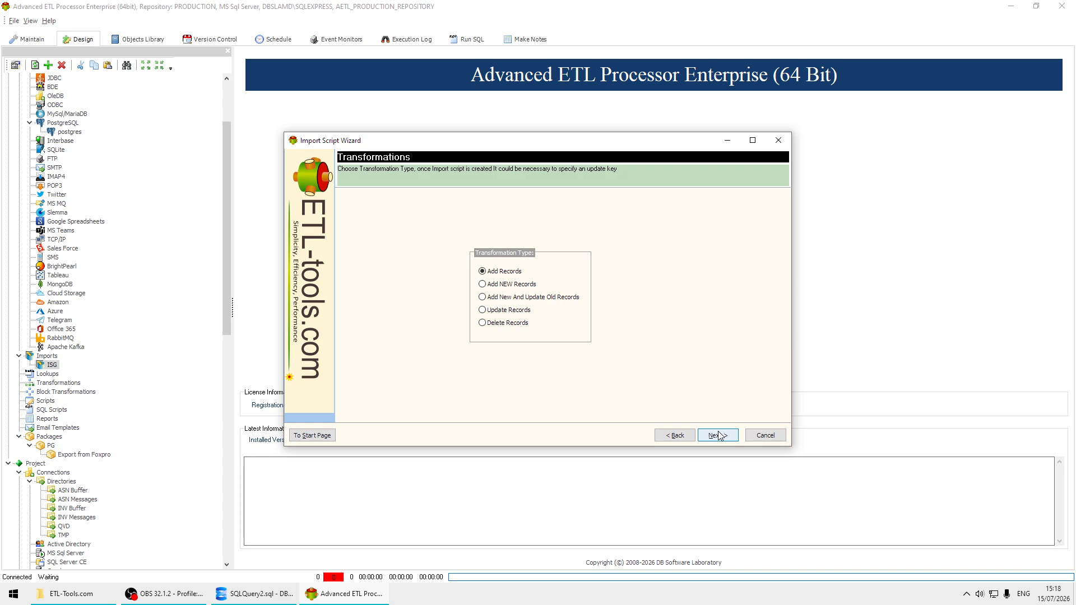
{"action": "left_click", "coordinate": [718, 435]}
Step: Enter "truncate table public.customers" as the SQL run before loading, leave the SQL After empty and finish the wizard
{"action": "left_click", "coordinate": [381, 220]}
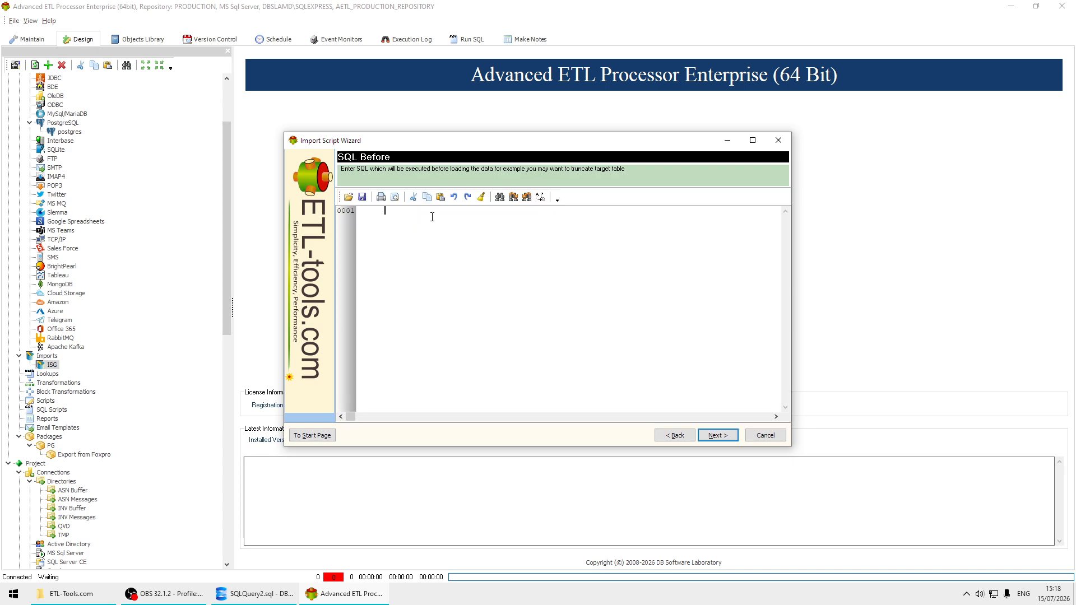
{"action": "key", "text": "ctrl+v"}
{"action": "key", "text": "Home"}
{"action": "type", "text": "trancate public.cust"}
{"action": "key", "text": "BackSpace"}
{"action": "type", "text": "able "}
{"action": "type", "text": "t"}
{"action": "key", "text": "BackSpace"}
{"action": "type", "text": "u"}
{"action": "left_click", "coordinate": [732, 439]}
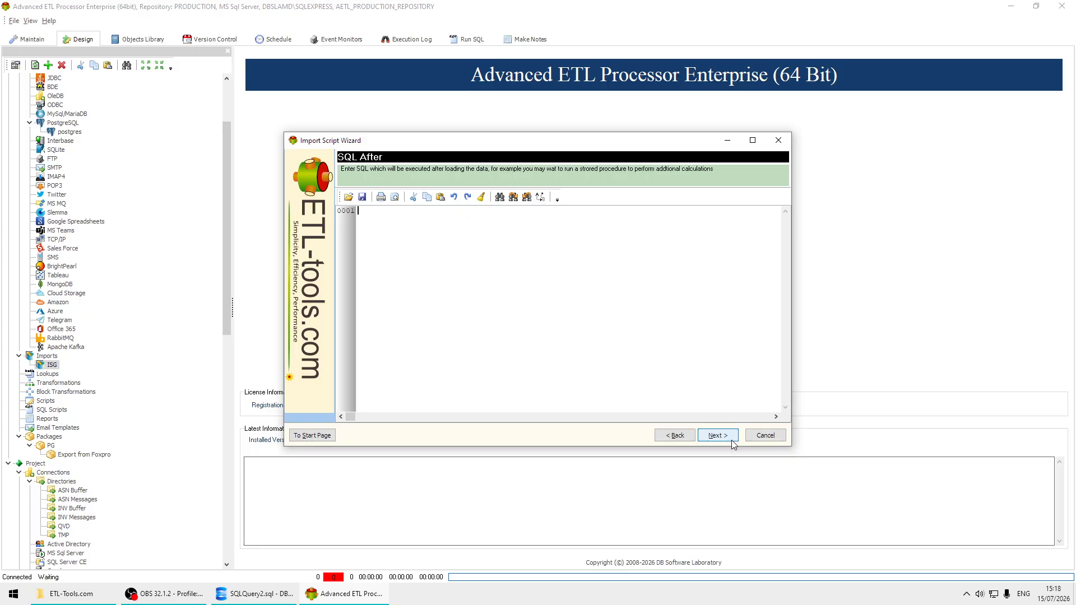
{"action": "left_click", "coordinate": [731, 439]}
{"action": "left_click", "coordinate": [718, 435]}
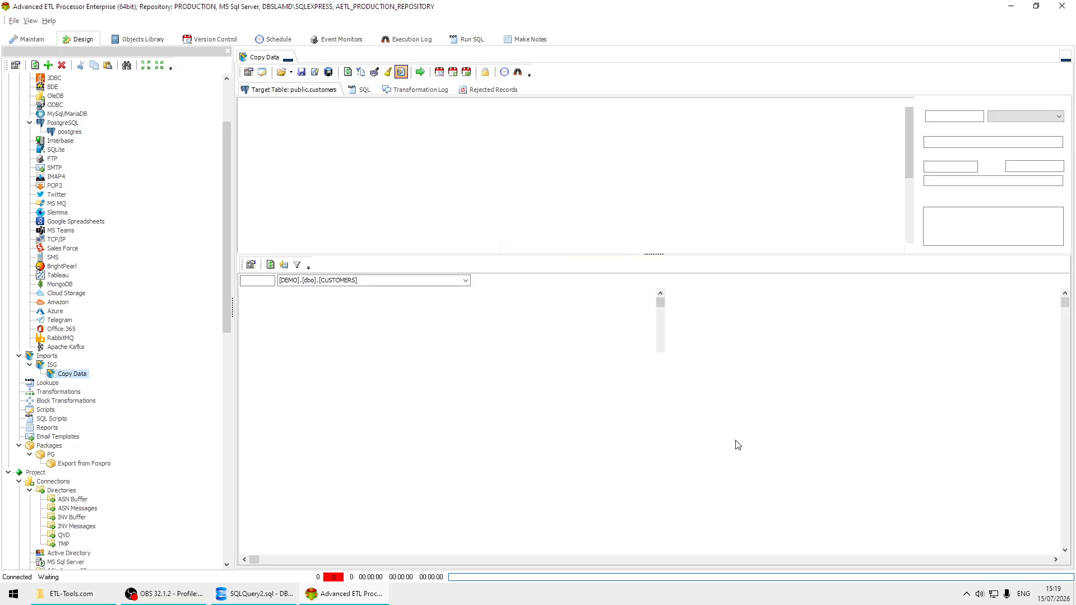
Step: Look over the source customer rows and columns, run the Copy Data import, and close the processing report
{"action": "left_click", "coordinate": [408, 374]}
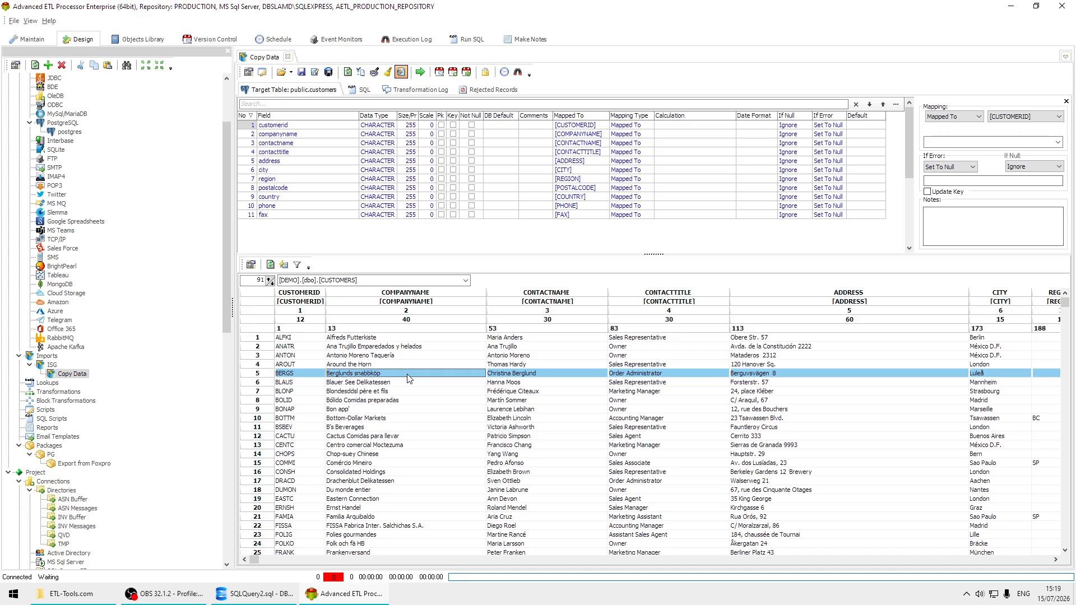
{"action": "left_click", "coordinate": [1035, 560]}
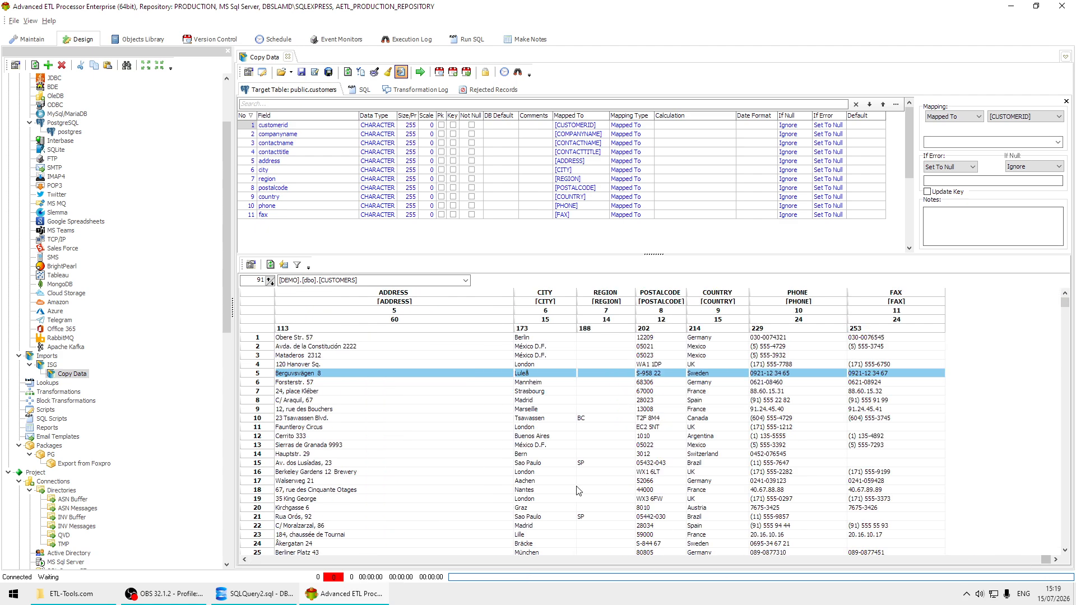
{"action": "left_click", "coordinate": [527, 472]}
{"action": "key", "text": "Home"}
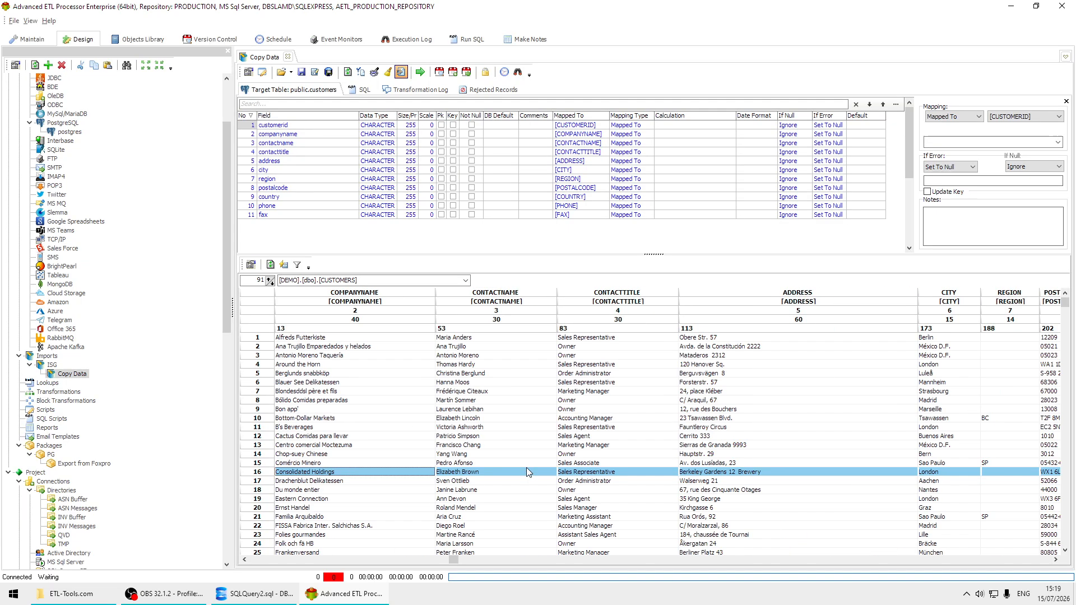
{"action": "left_click", "coordinate": [422, 74]}
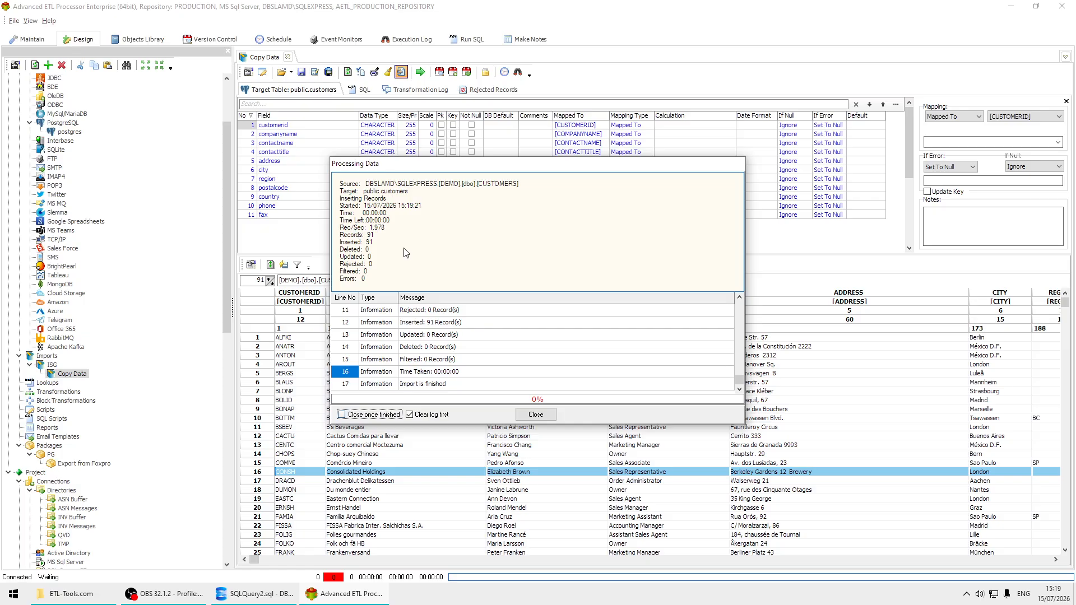
{"action": "left_click", "coordinate": [535, 415]}
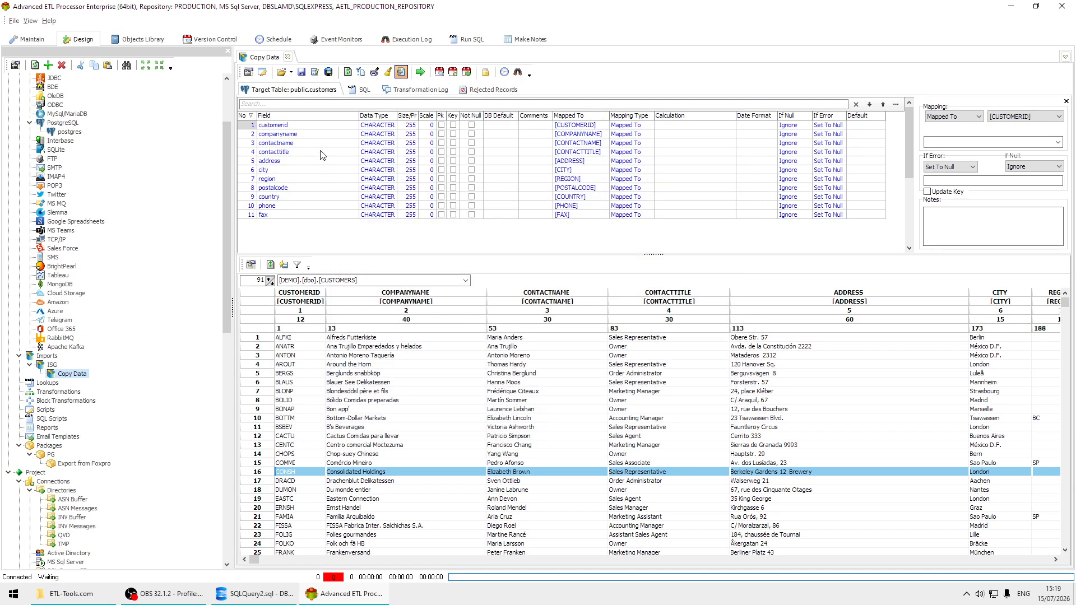
Step: Browse the loaded public.customers rows through the PostgreSQL target options with columns sized to fit, and leave the options unchanged
{"action": "left_click", "coordinate": [247, 74]}
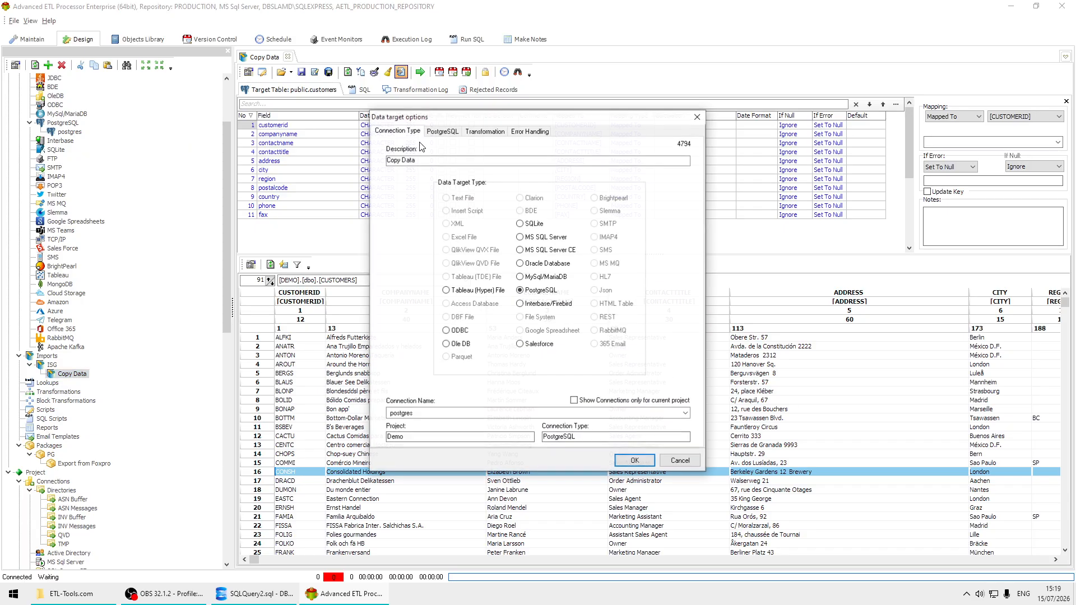
{"action": "left_click", "coordinate": [442, 132]}
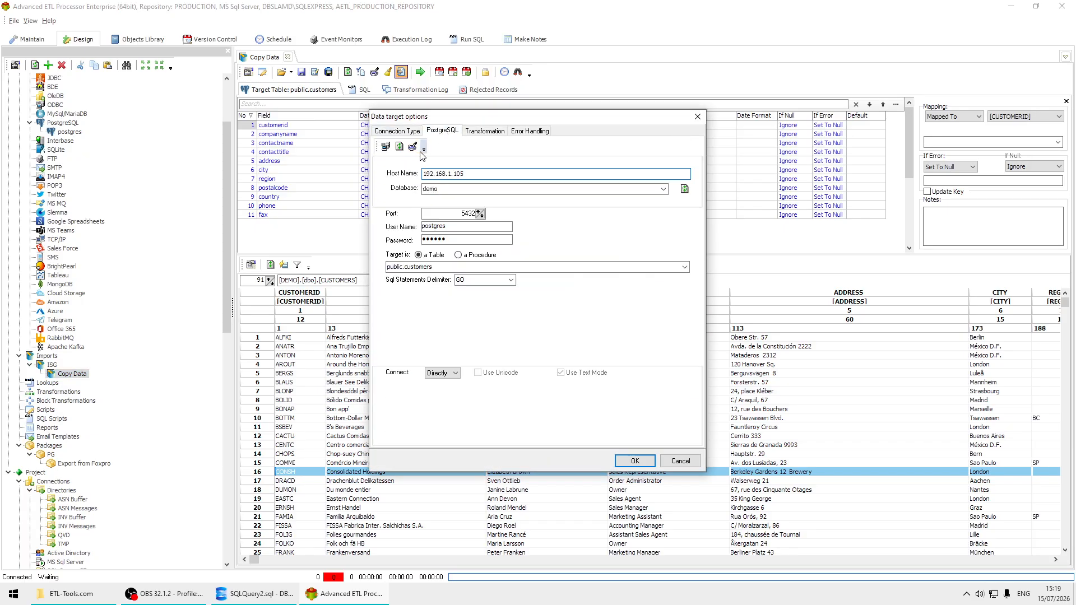
{"action": "left_click", "coordinate": [413, 146]}
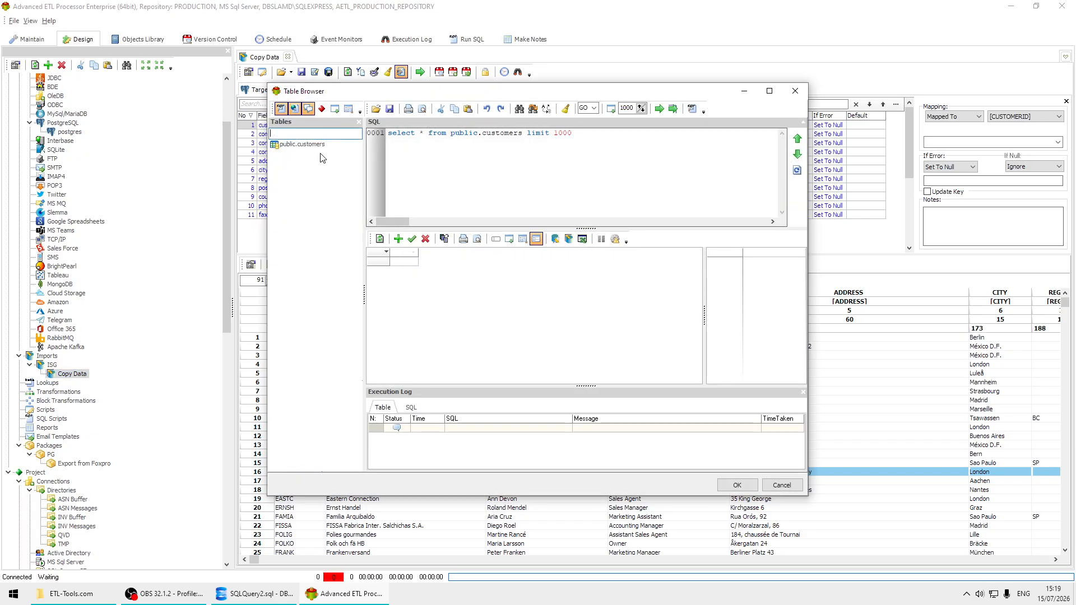
{"action": "double_click", "coordinate": [311, 146]}
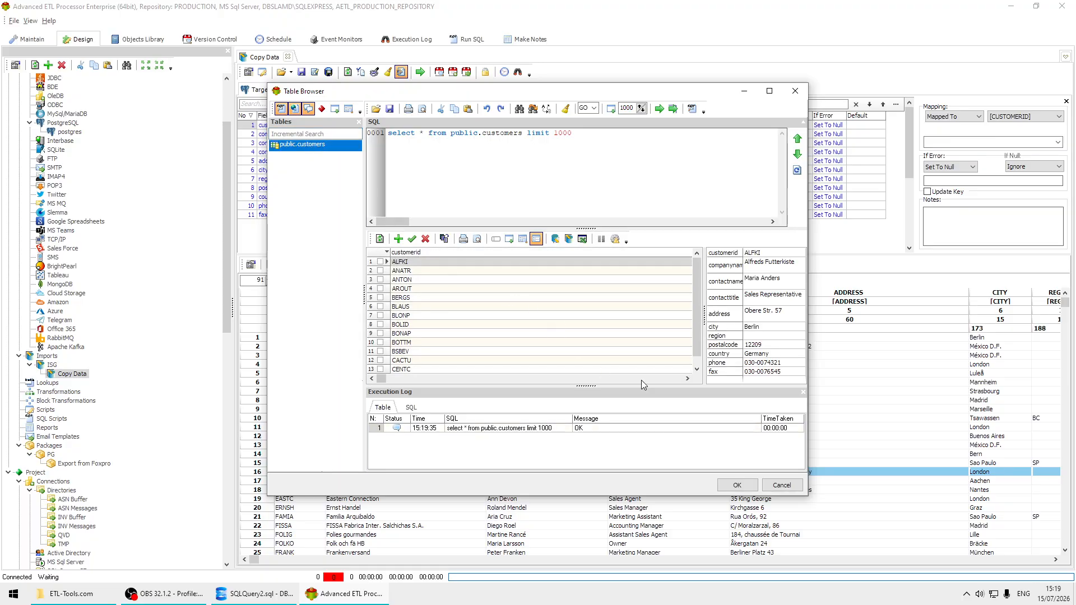
{"action": "left_click", "coordinate": [602, 240]}
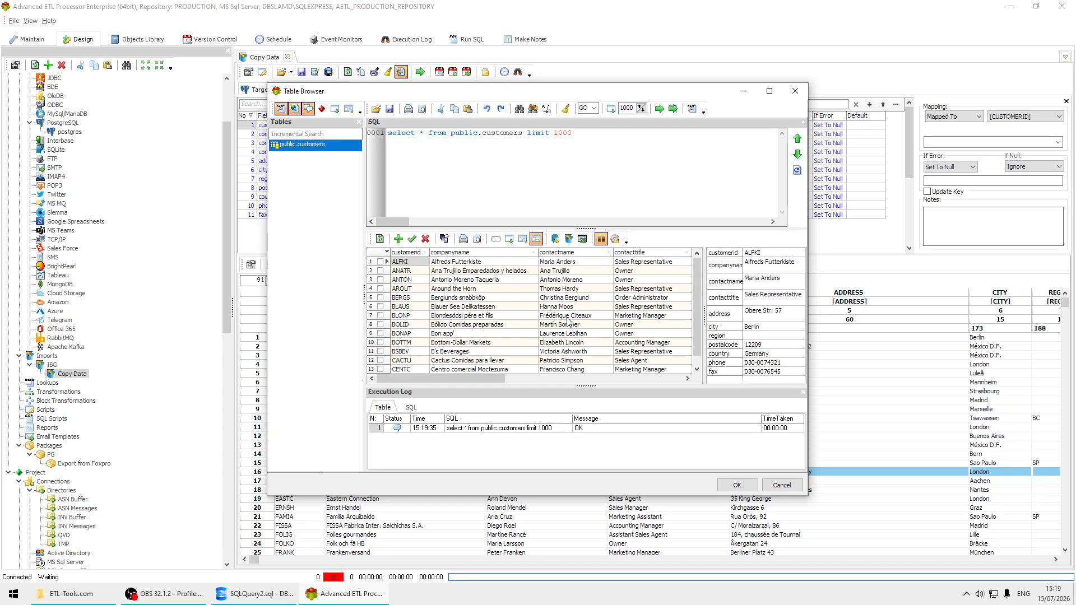
{"action": "left_click", "coordinate": [514, 308]}
{"action": "left_click", "coordinate": [783, 485]}
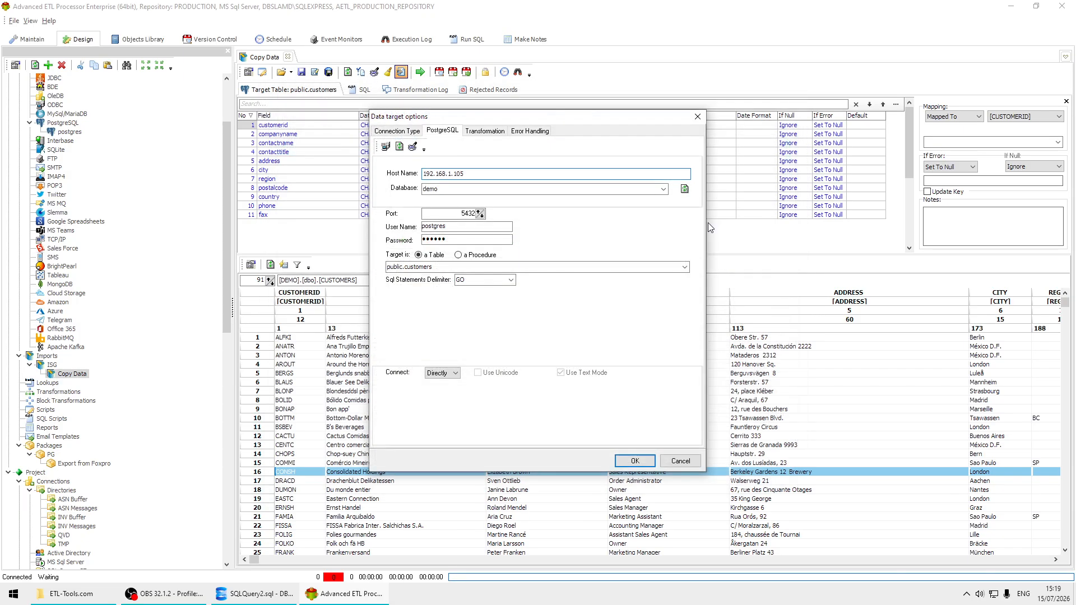
{"action": "left_click", "coordinate": [699, 117]}
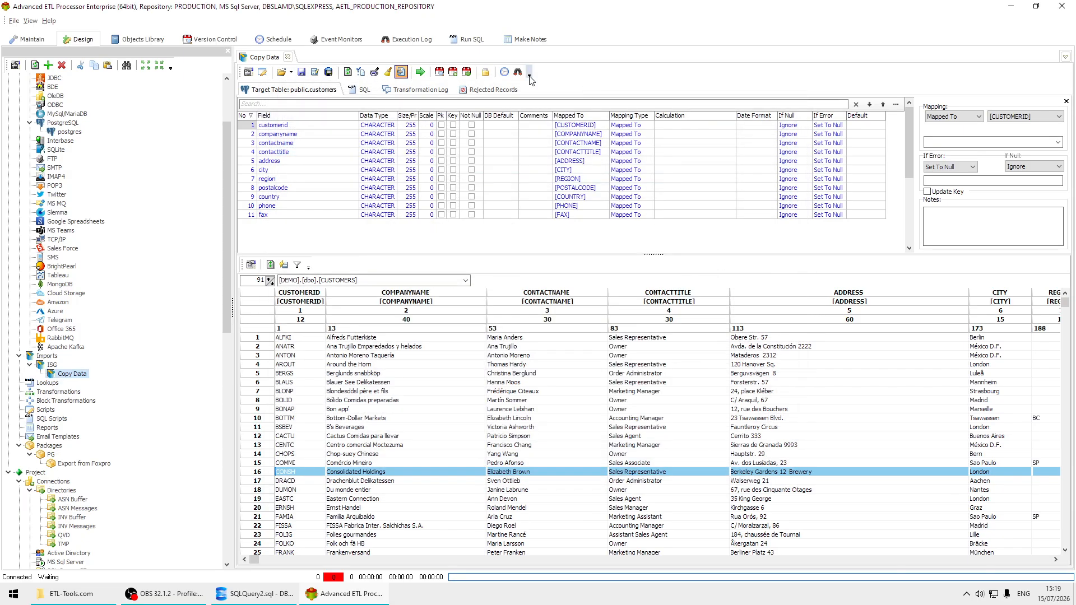
Step: Examine the task, daily schedule and advanced repeat options for Copy Data, leaving without creating a schedule
{"action": "left_click", "coordinate": [504, 73]}
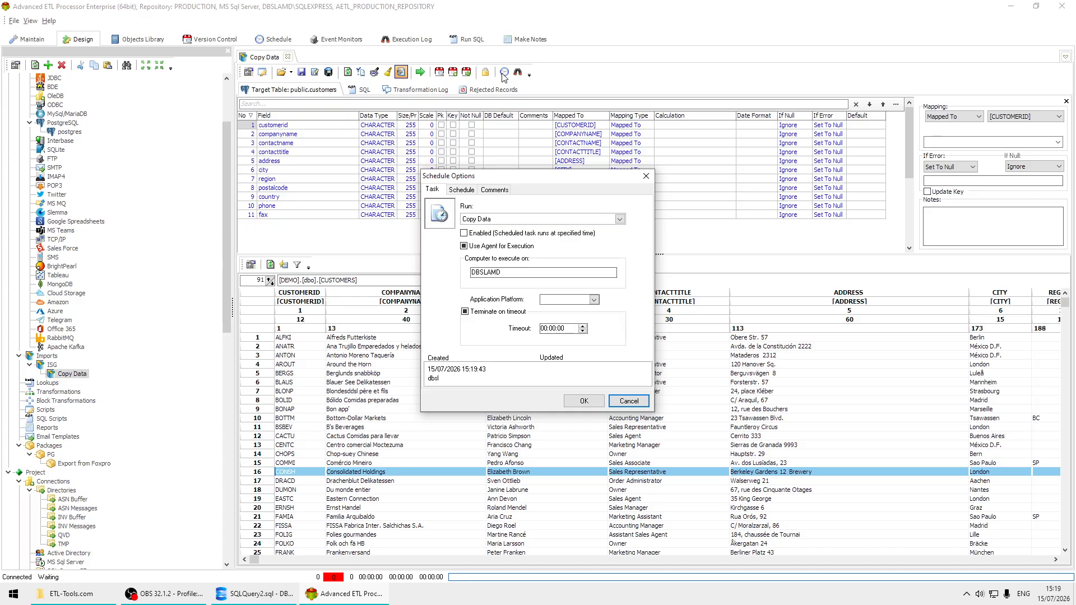
{"action": "left_click", "coordinate": [462, 190]}
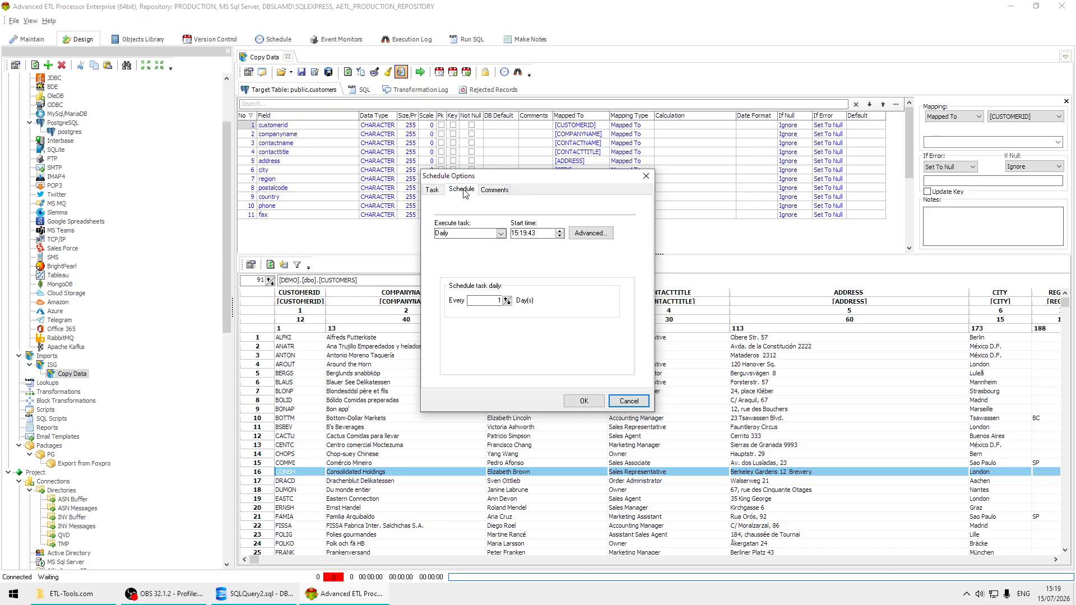
{"action": "left_click", "coordinate": [595, 233]}
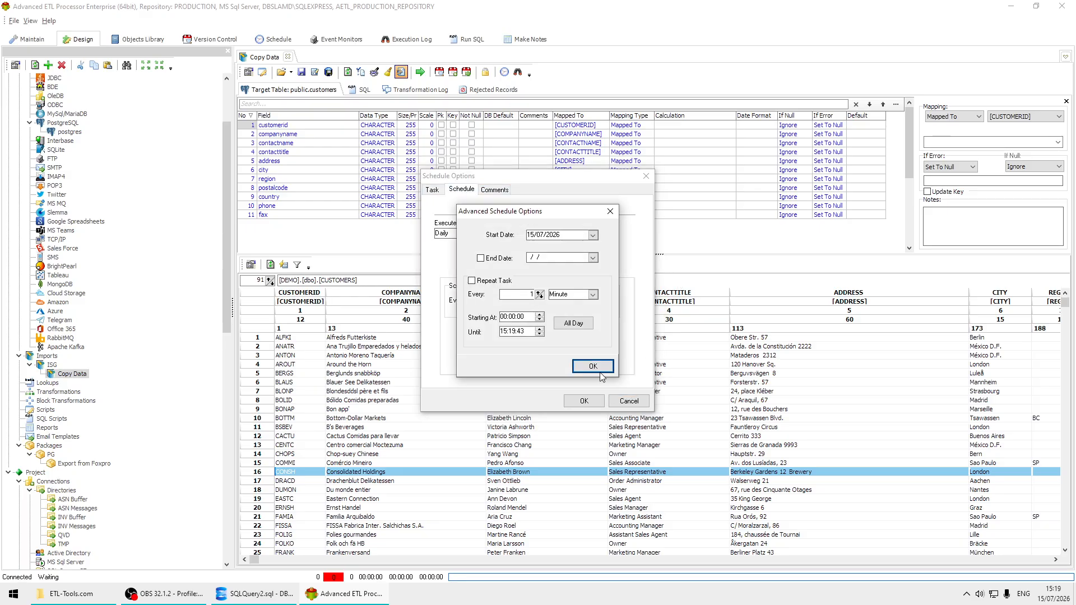
{"action": "left_click", "coordinate": [597, 369]}
{"action": "left_click", "coordinate": [633, 400]}
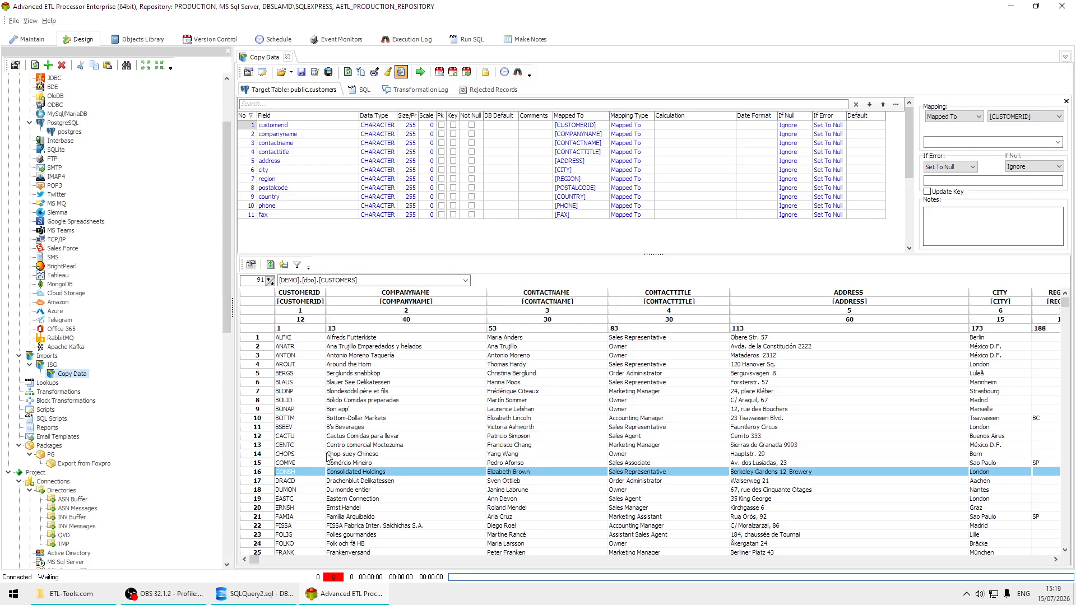
Step: Select the Transformations category among the project's objects
{"action": "left_click", "coordinate": [66, 392]}
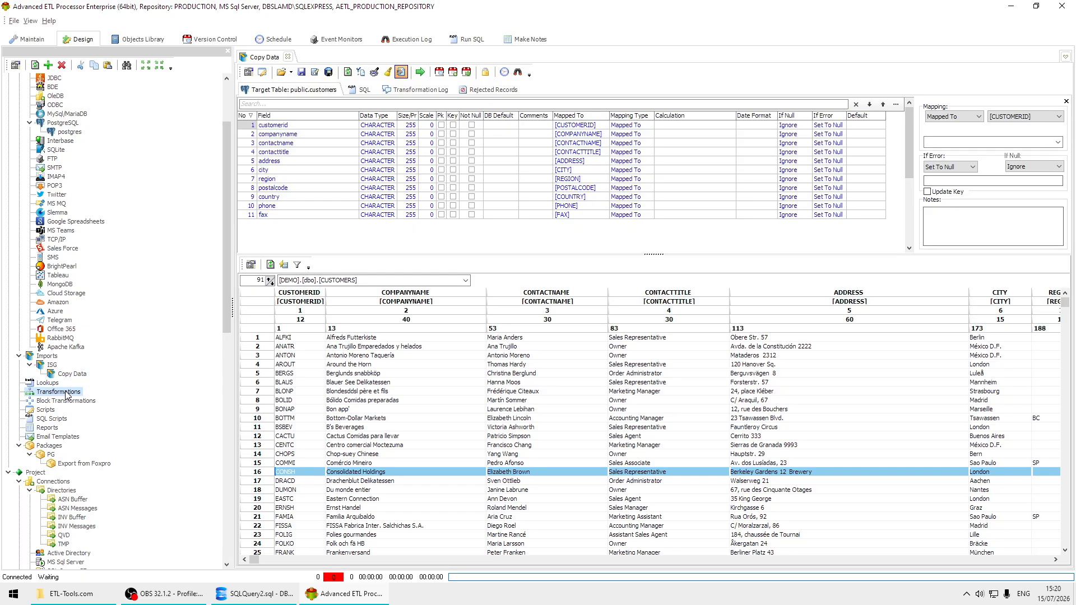